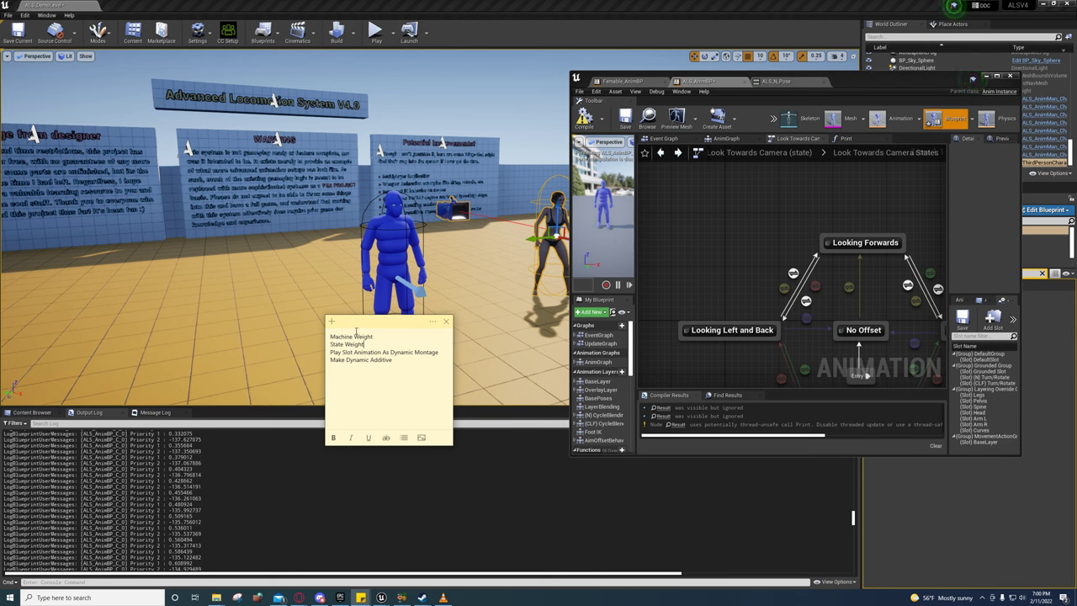
Step: Select the list of function names in the sticky note and move the note away from the level viewport
left_click_drag(366, 327, 379, 443)
left_click_drag(424, 486, 438, 432)
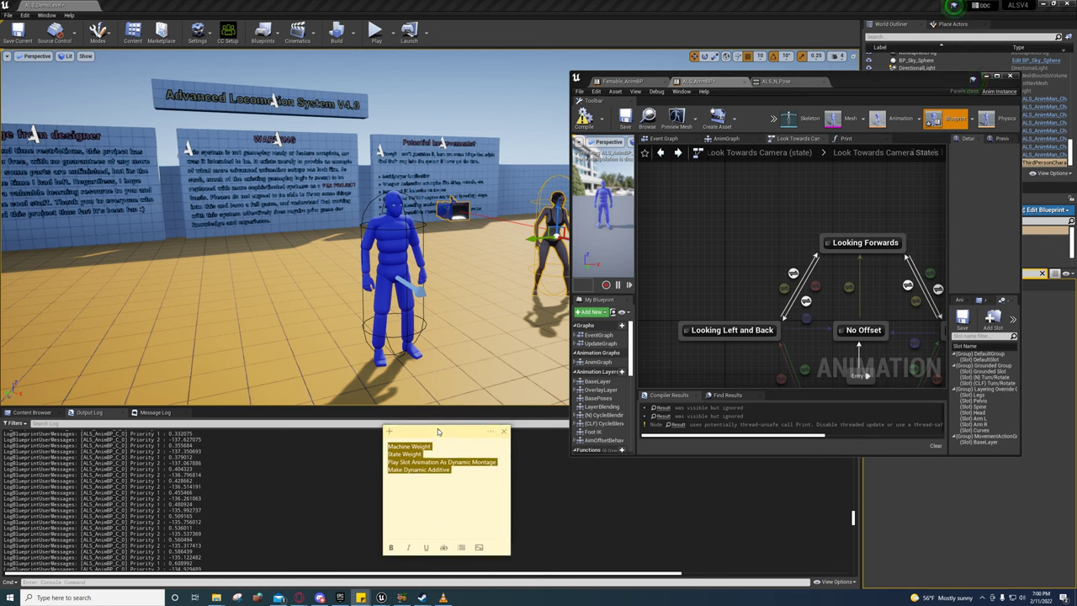
left_click_drag(424, 432, 453, 526)
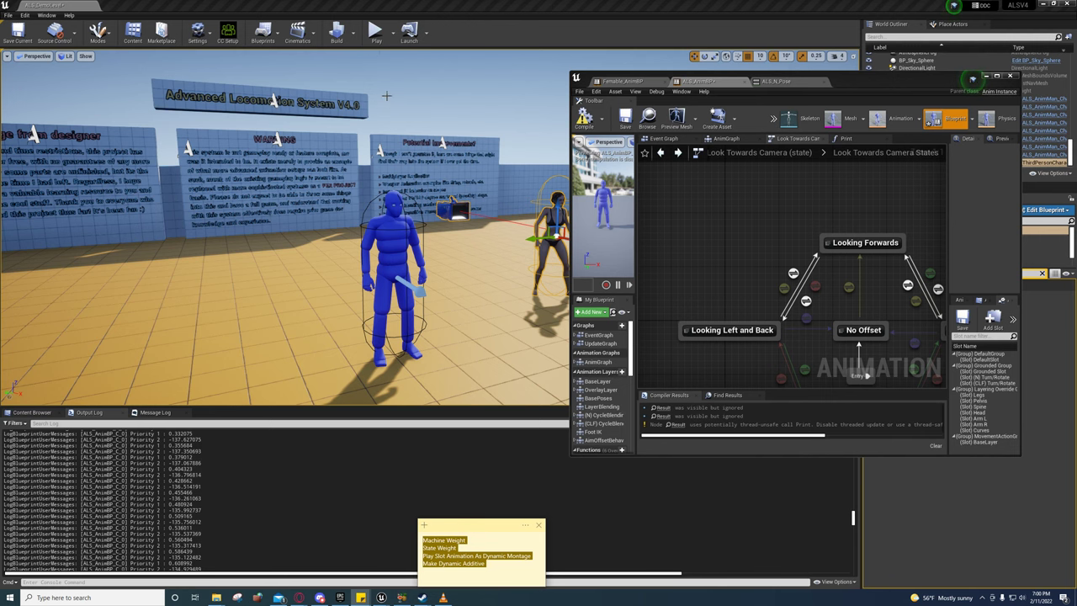
Step: Play the level and turn the camera around the character to watch the Look Towards Camera states change
left_click(375, 33)
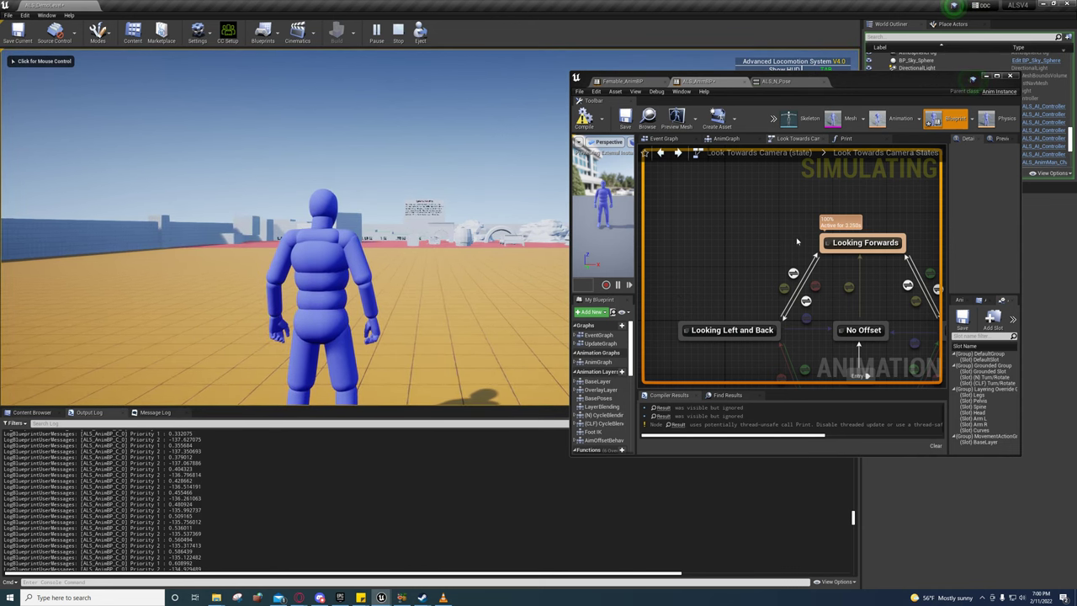
left_click(375, 238)
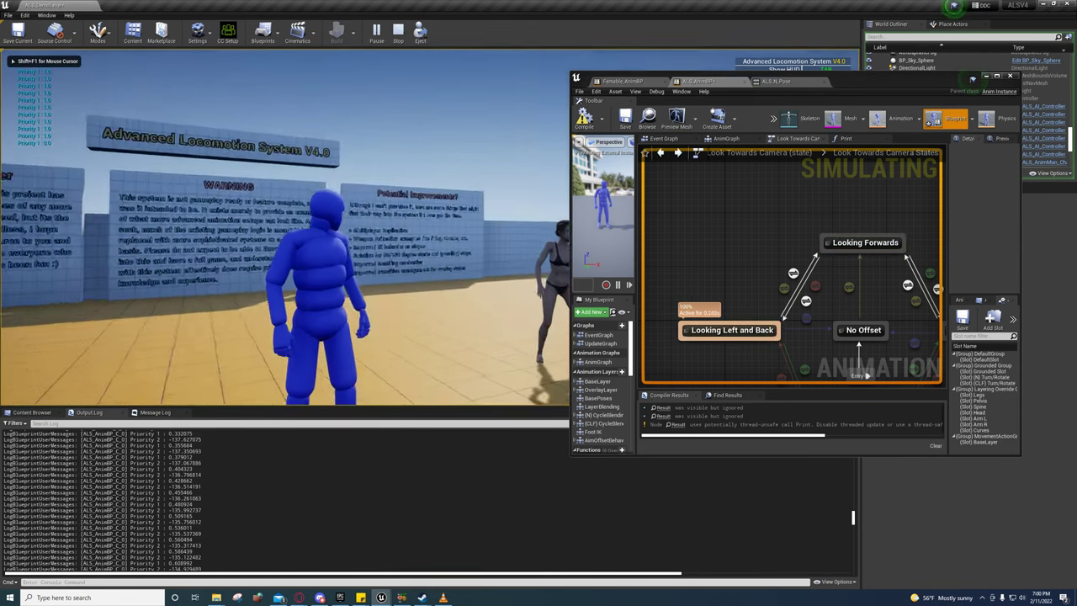
key("shift+F1")
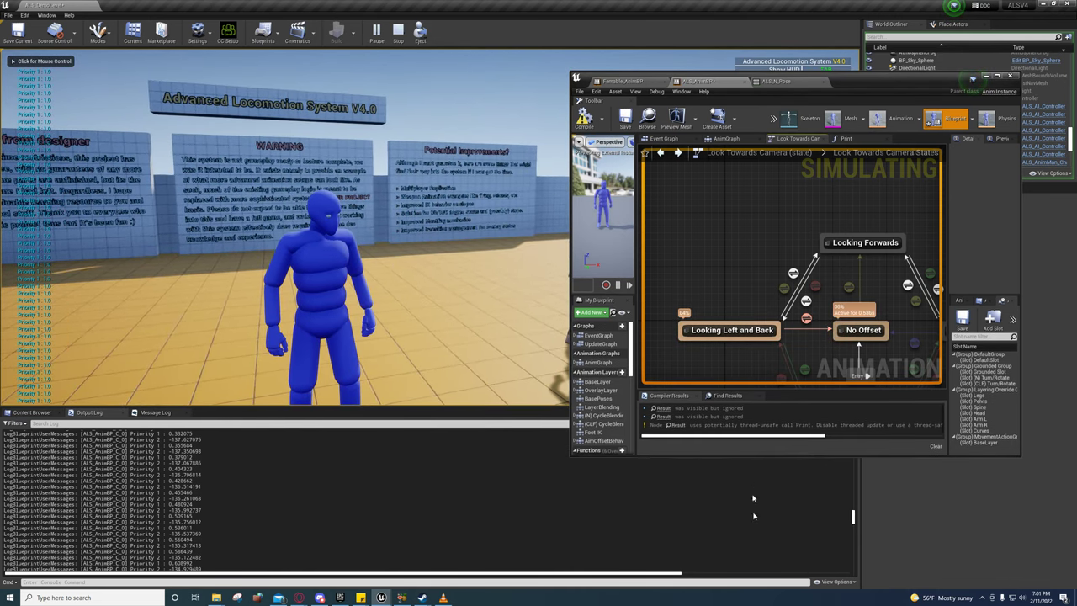
Step: Enlarge the ALS_AnimBP window beside the character view so the whole Look Towards Camera state machine fits
left_click_drag(754, 489, 754, 596)
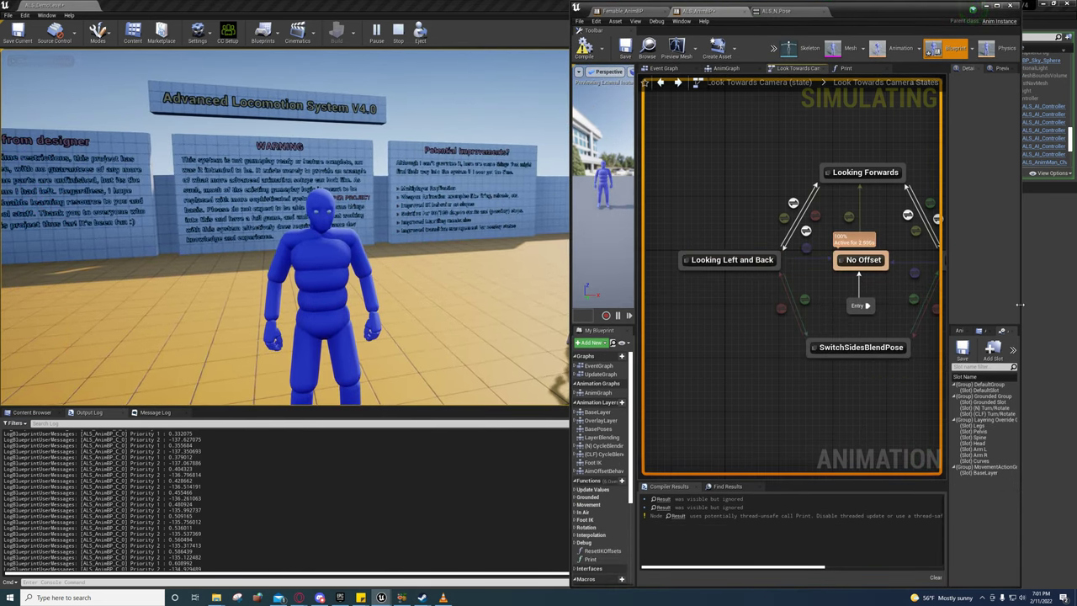
left_click_drag(1019, 305, 1075, 306)
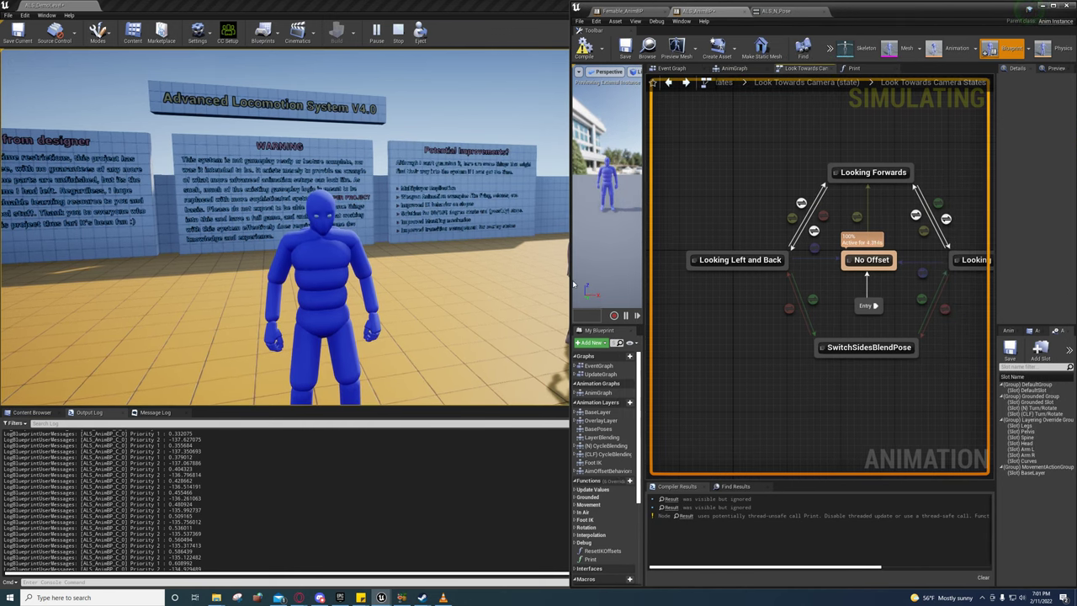
left_click_drag(568, 279, 522, 279)
right_click_drag(743, 327, 737, 348)
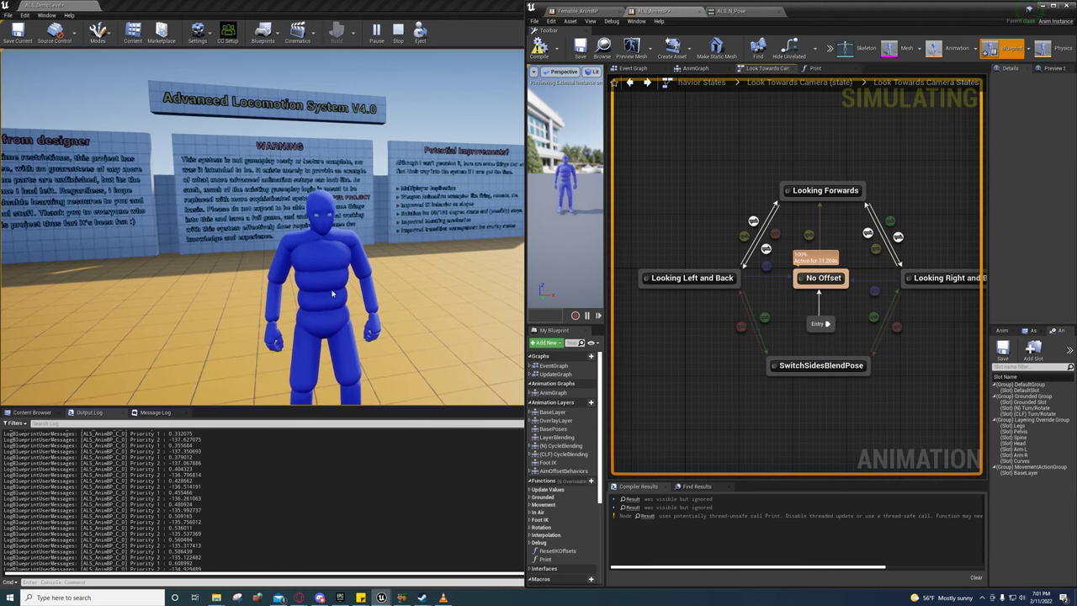
Step: Rotate the camera around the running character to compare the Looking Forwards and Looking Left and Back states, ending the play session
left_click(344, 90)
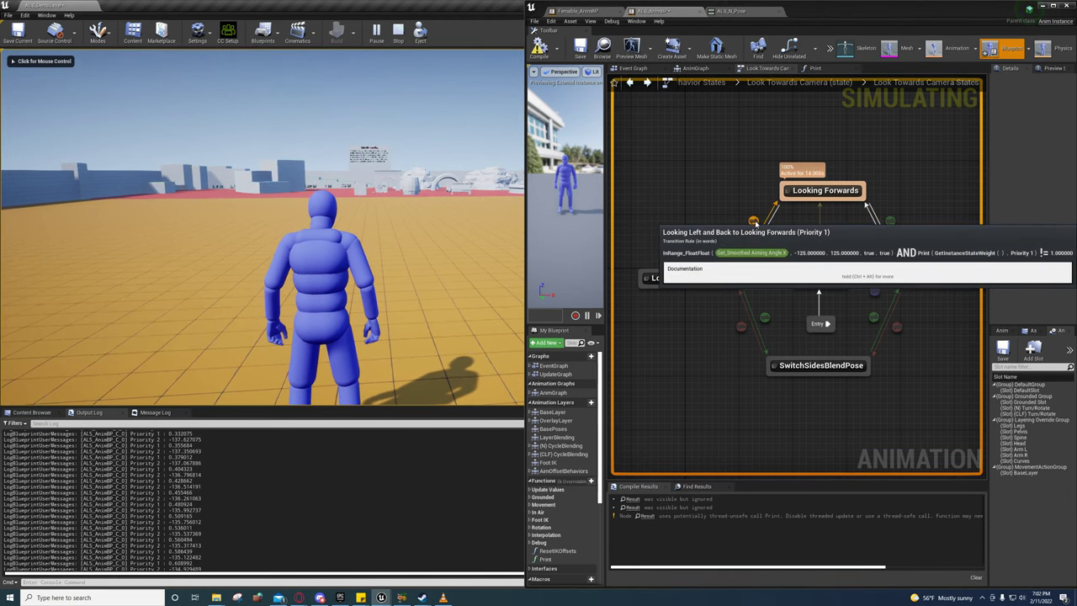
left_click(381, 174)
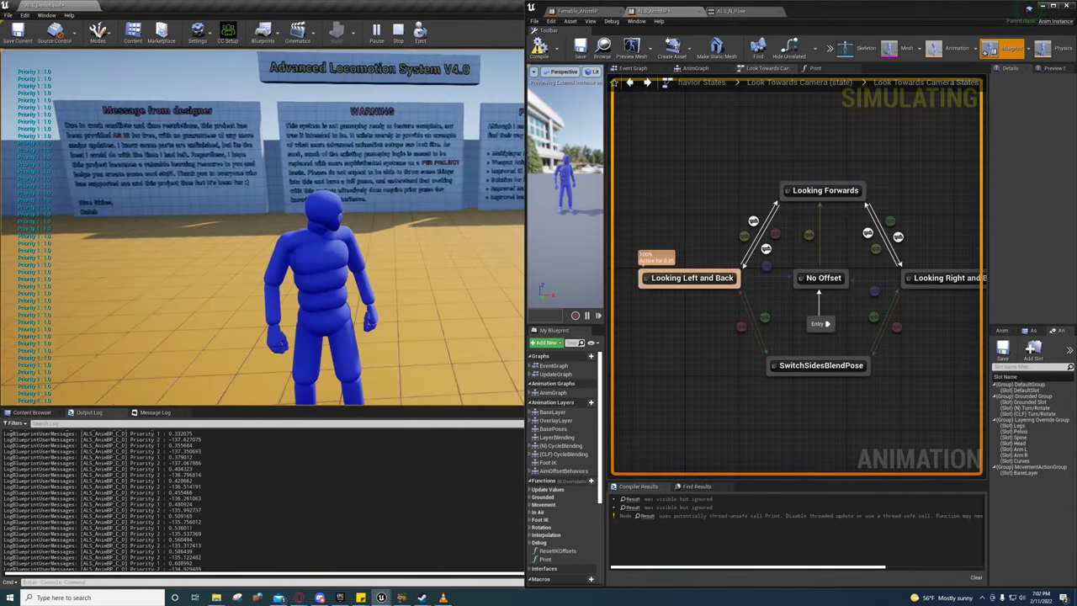
key("Escape")
Step: Compare the settings of the Priority 1 and Priority 2 transitions from Looking Left and Back to Looking Forwards
left_click(753, 221)
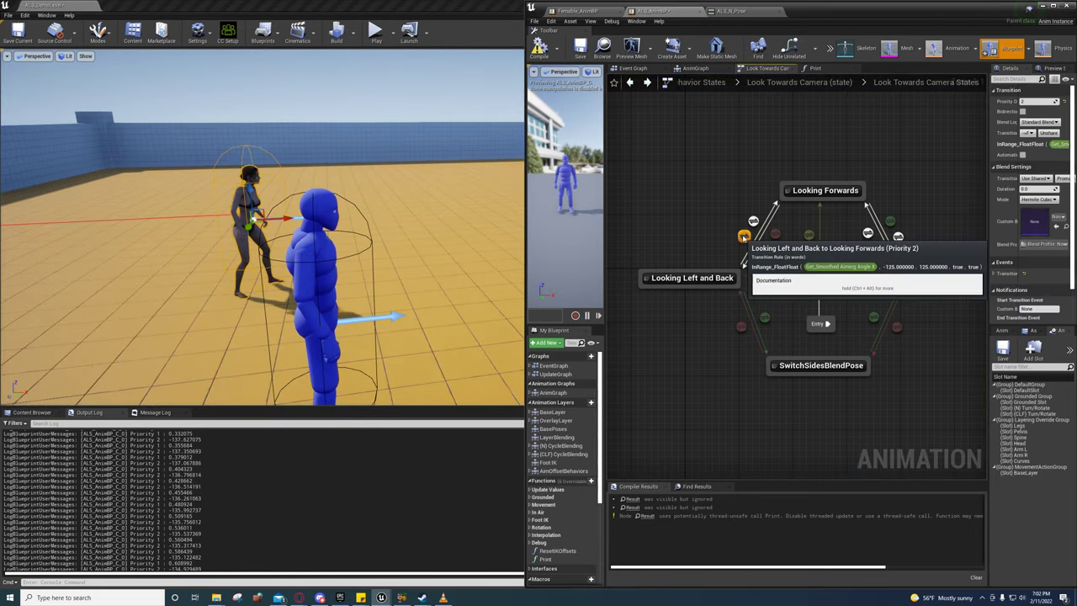
left_click(744, 237)
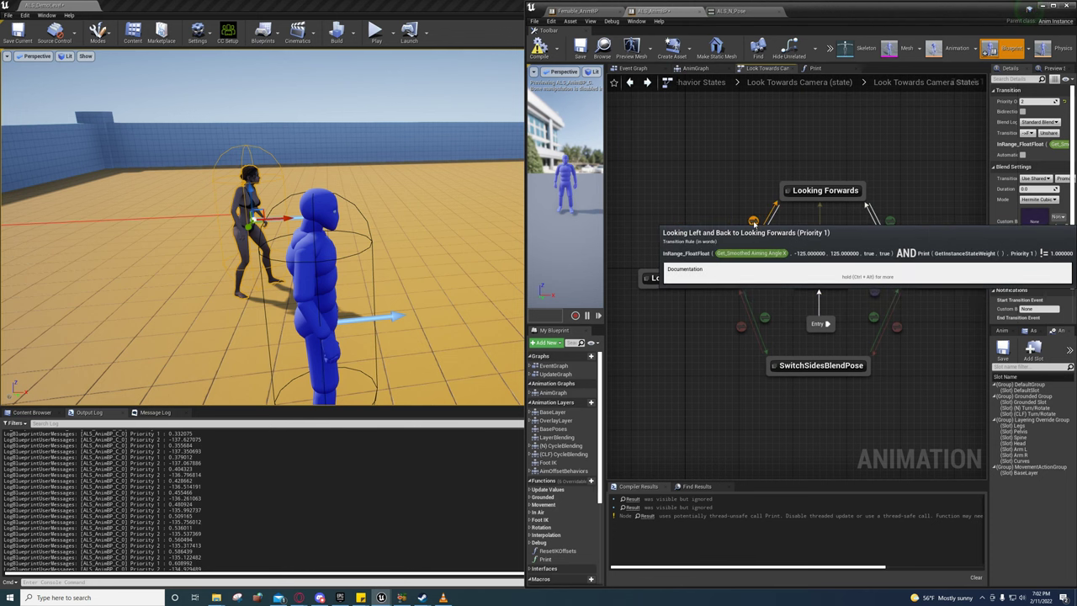
left_click(752, 222)
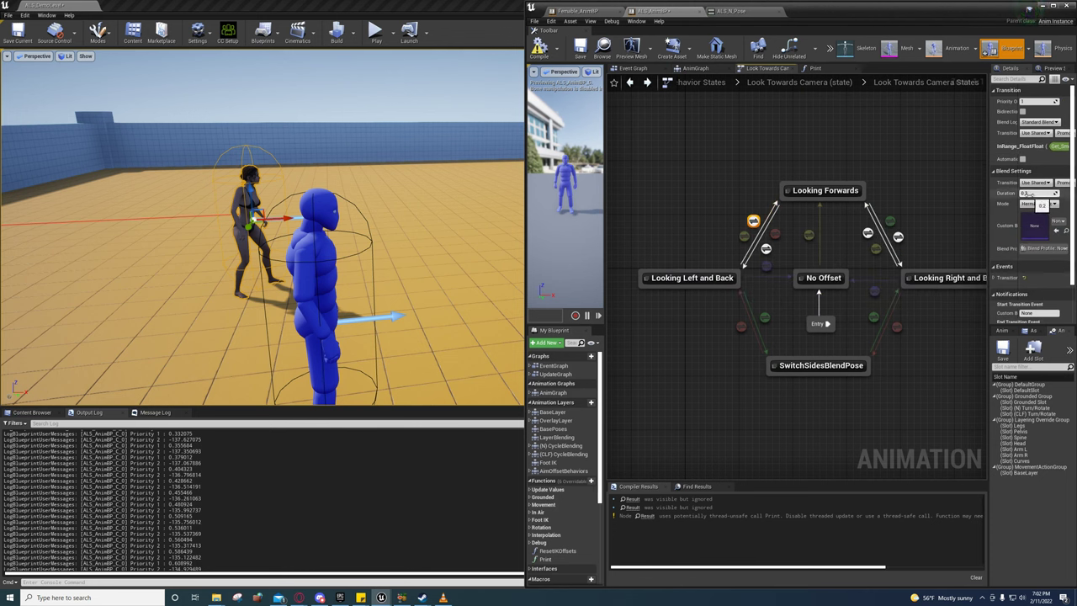
left_click(745, 236)
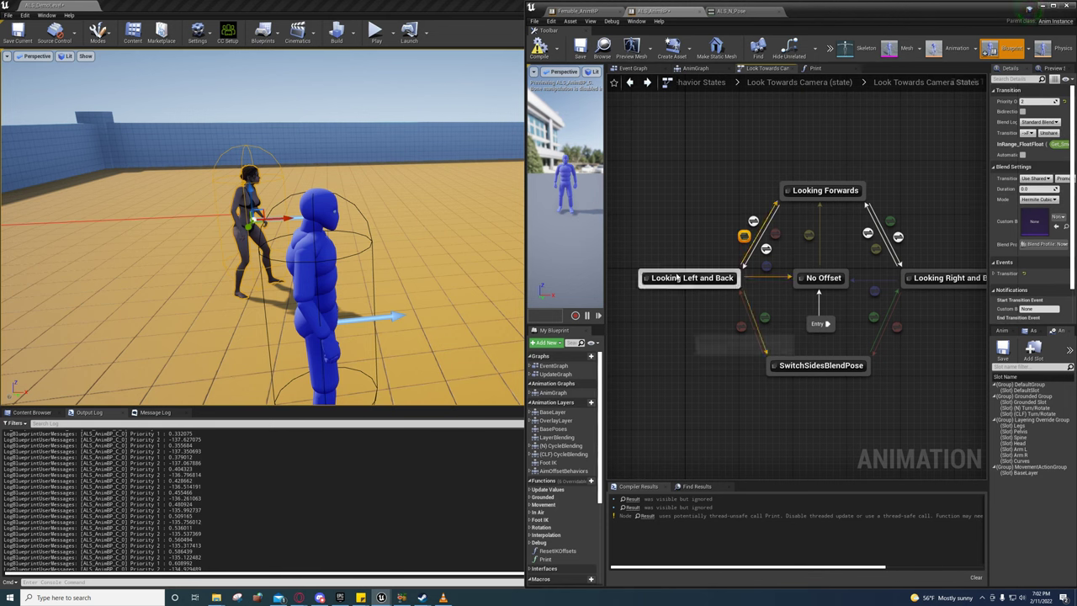
left_click(753, 222)
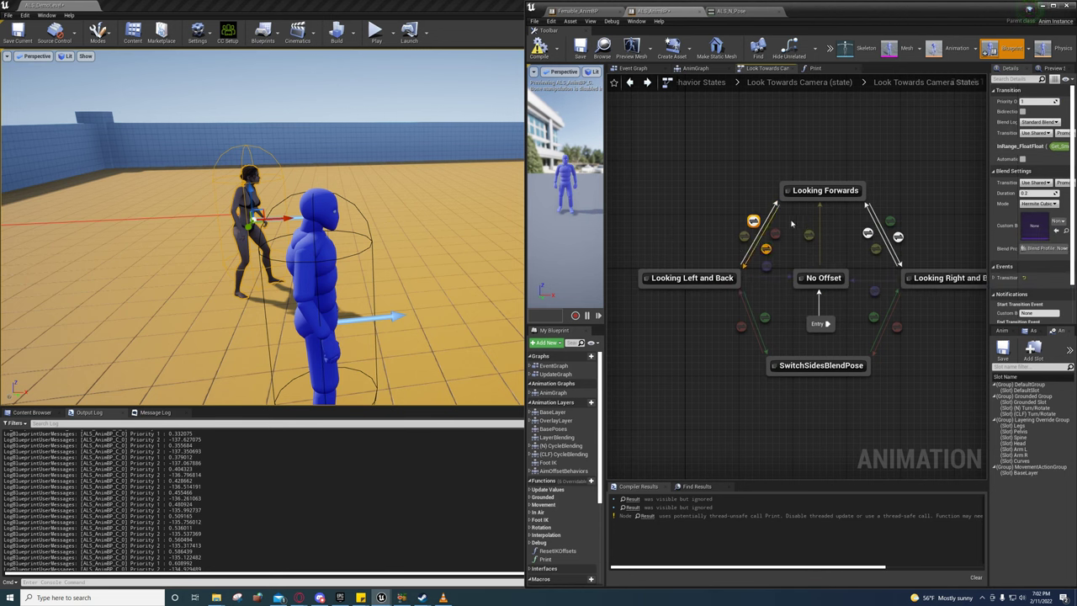
Step: Open the Priority 1 transition rule from Looking Left and Back to Looking Forwards and examine its State Weight, Print and not-equal nodes
double_click(753, 222)
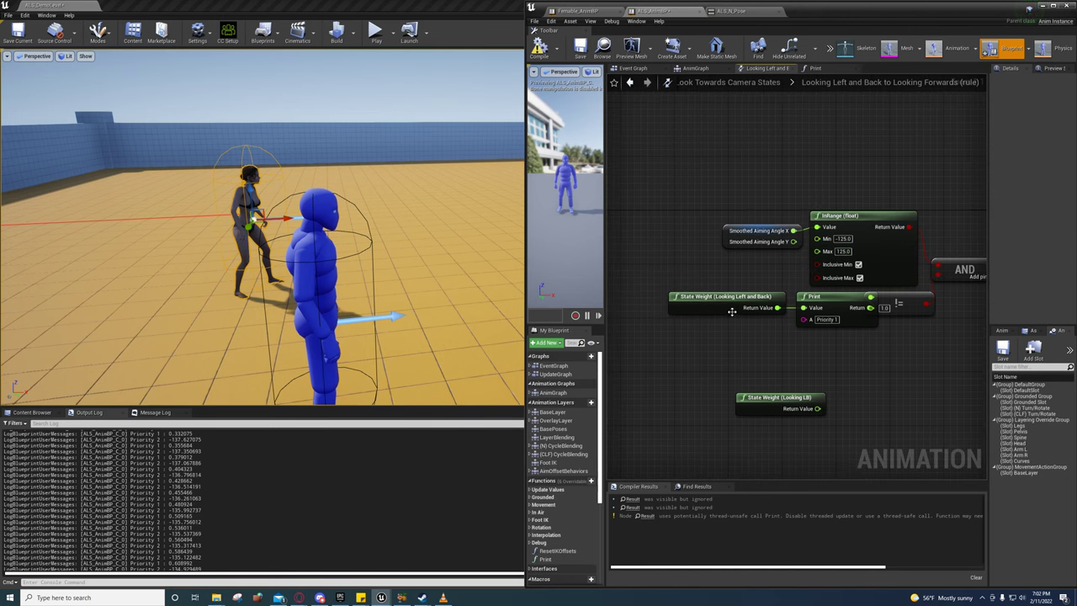
left_click(706, 300)
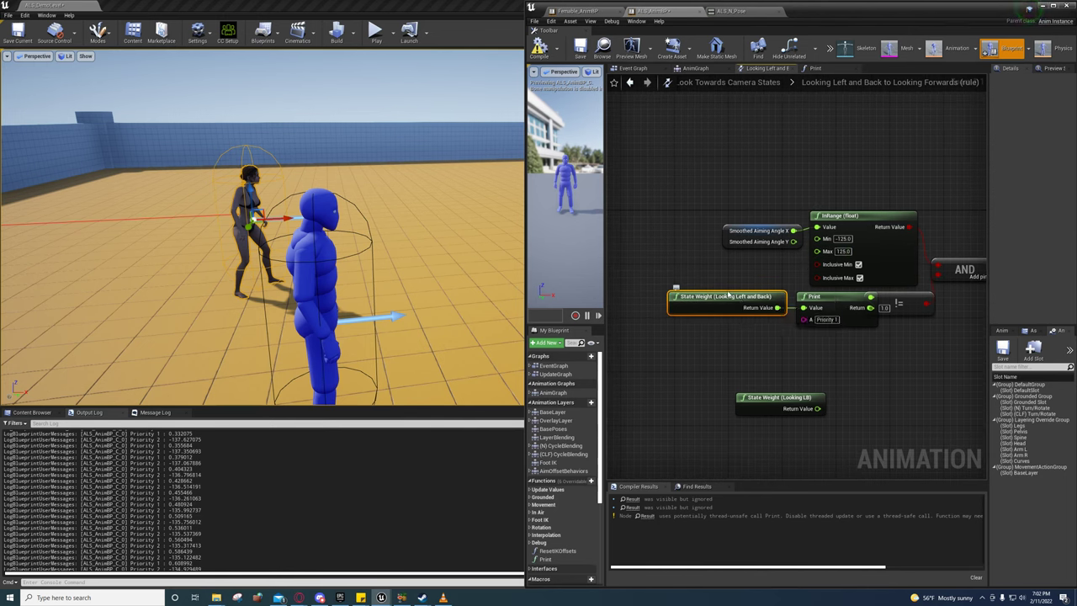
right_click_drag(737, 299, 633, 293)
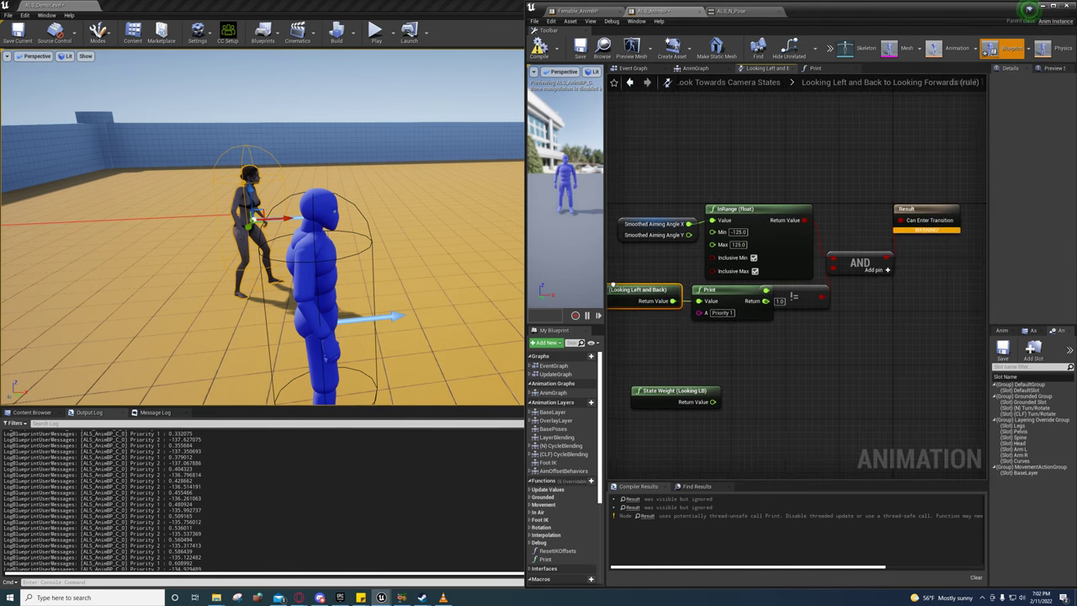
left_click(792, 295)
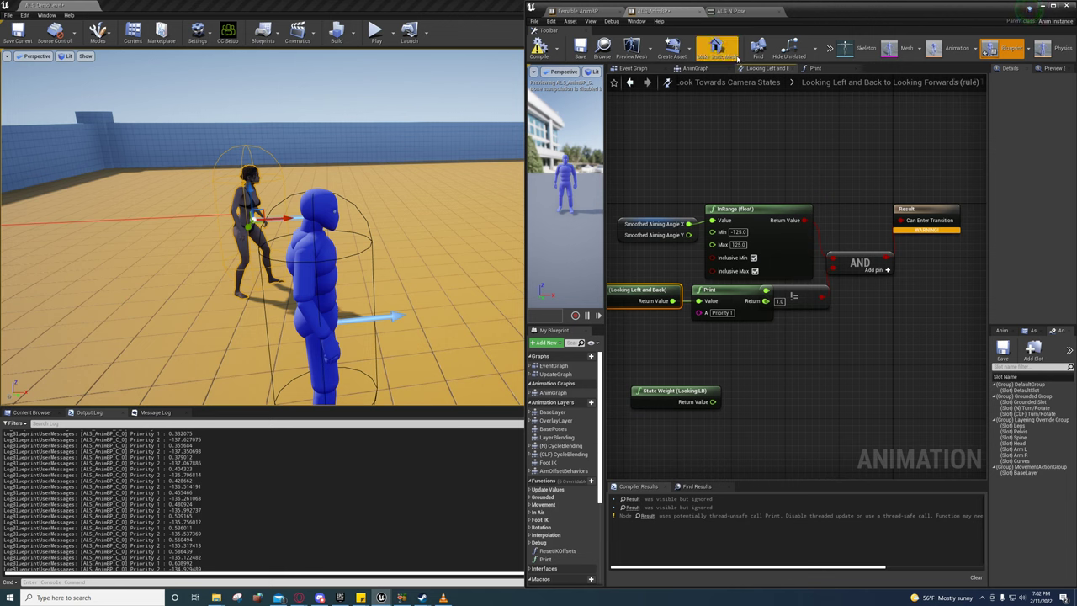
Step: Look through the Print function, the AnimGraph and the transition rule, and return to the Look Towards Camera States graph
left_click(814, 68)
left_click(757, 68)
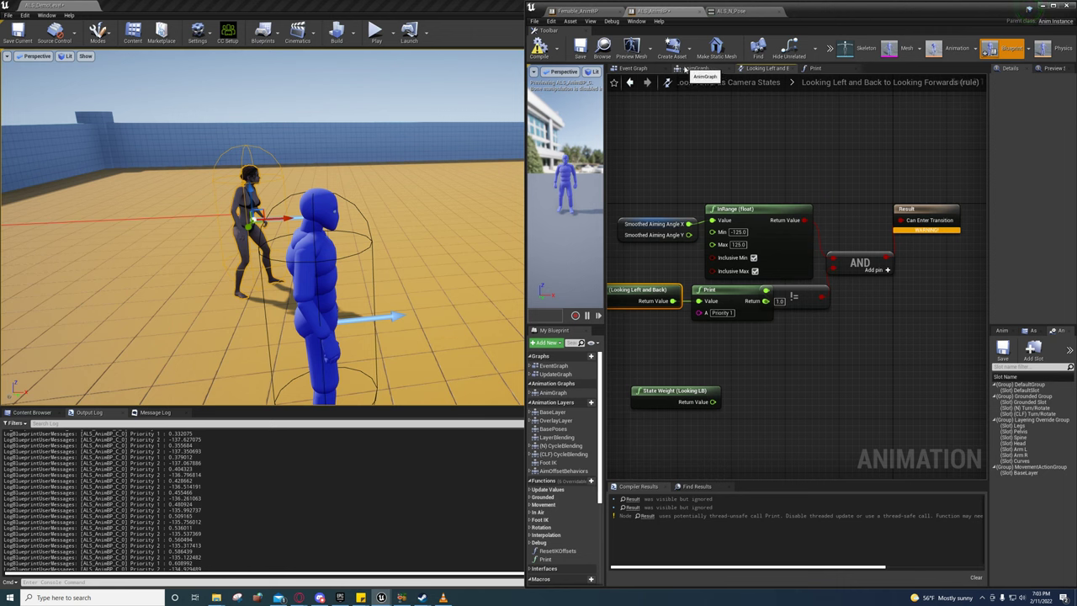
left_click(691, 68)
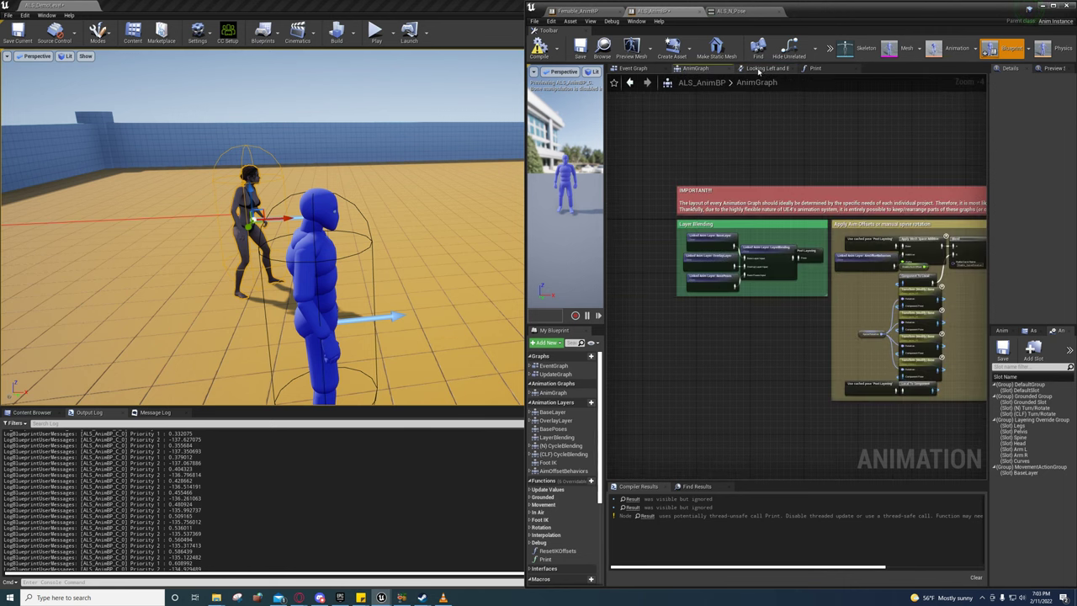
left_click(758, 68)
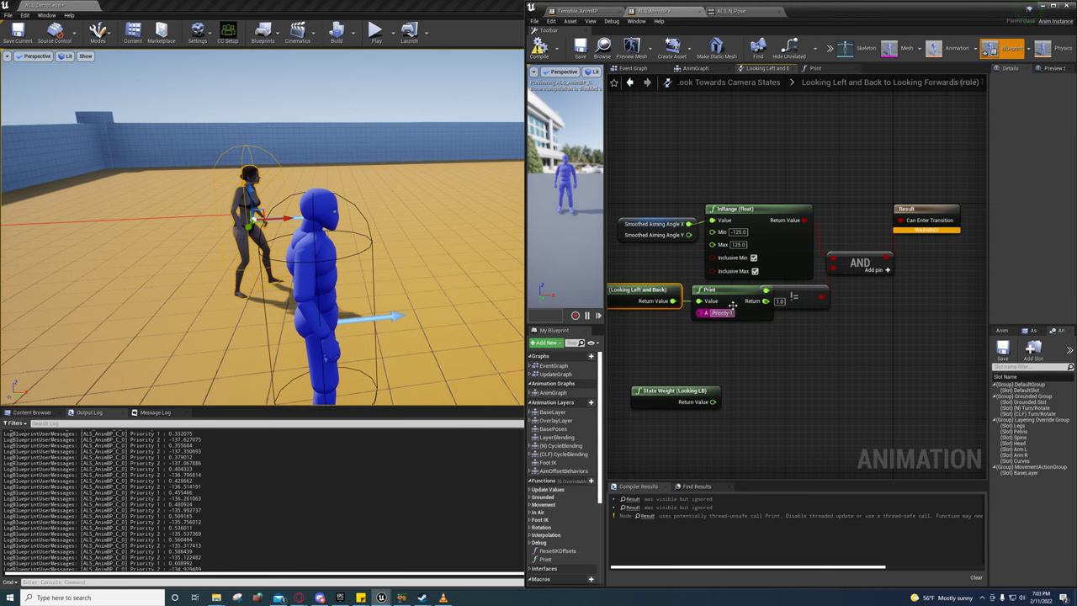
right_click_drag(794, 327, 855, 316)
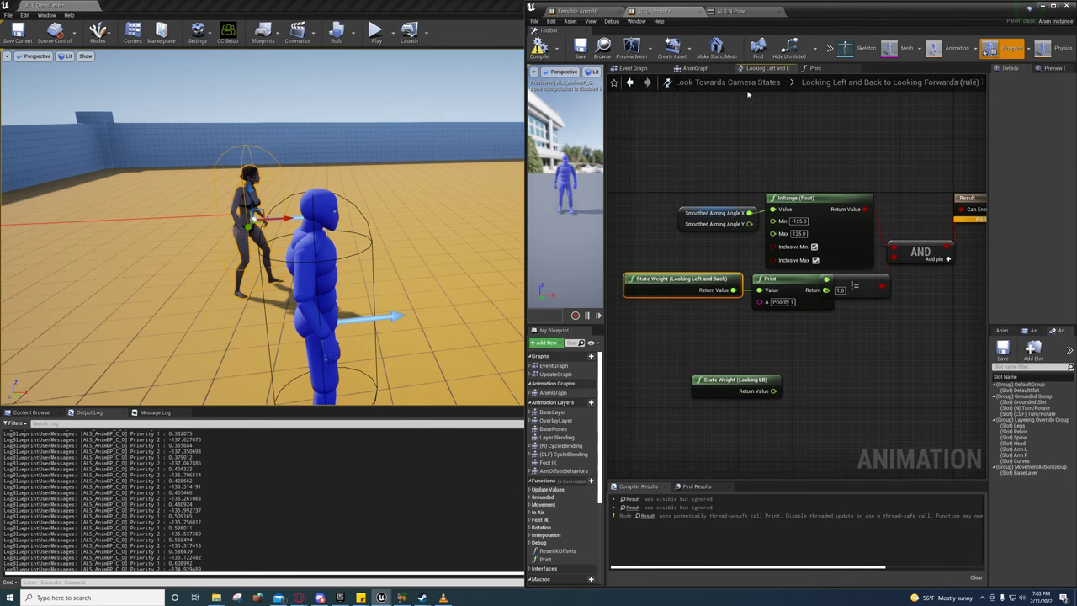
left_click(709, 72)
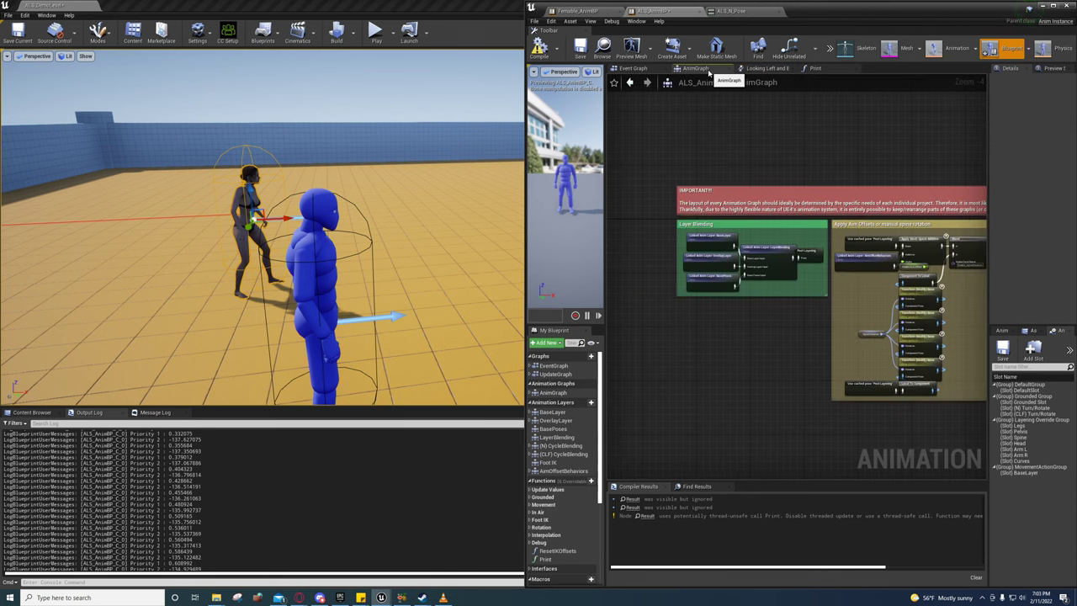
left_click(766, 69)
left_click(749, 83)
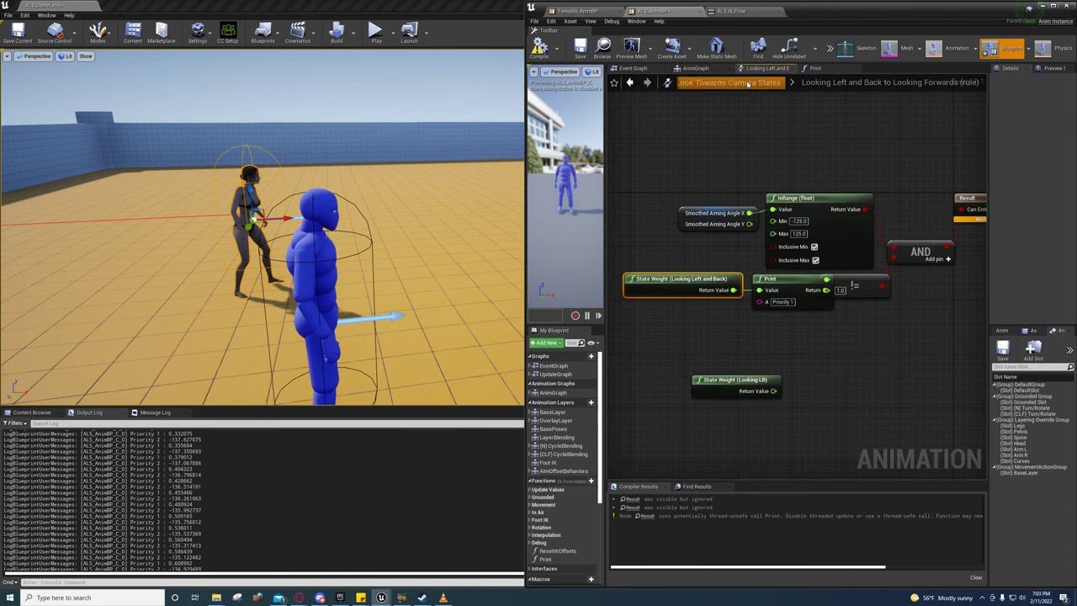
Step: Play the level again from a view facing the character's side and rotate the camera to observe the active look states
right_click_drag(501, 243, 392, 243)
key("d")
left_click(376, 32)
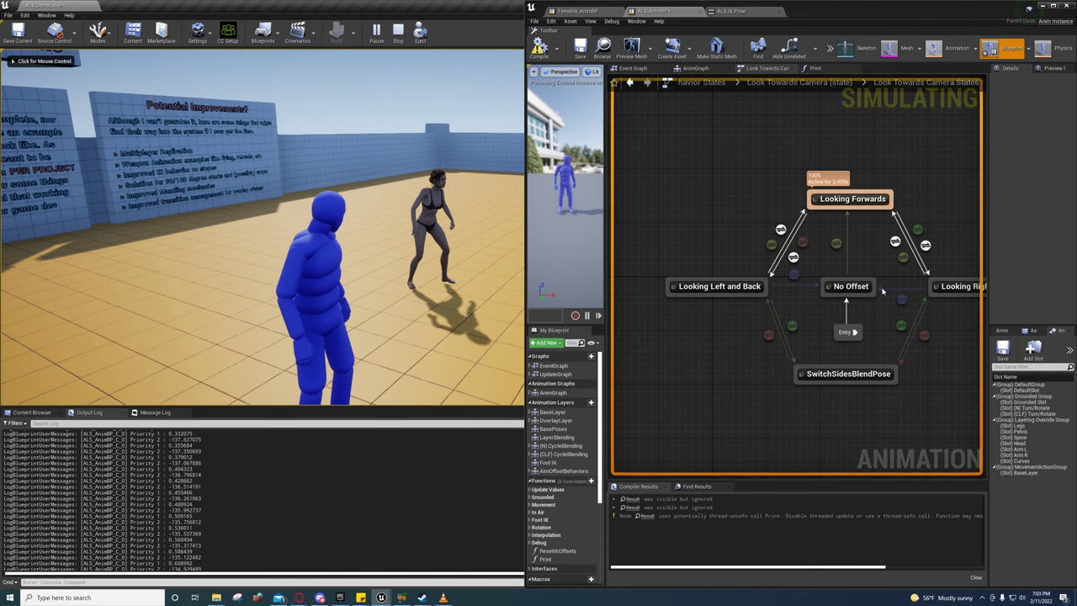
mouse_move(781, 230)
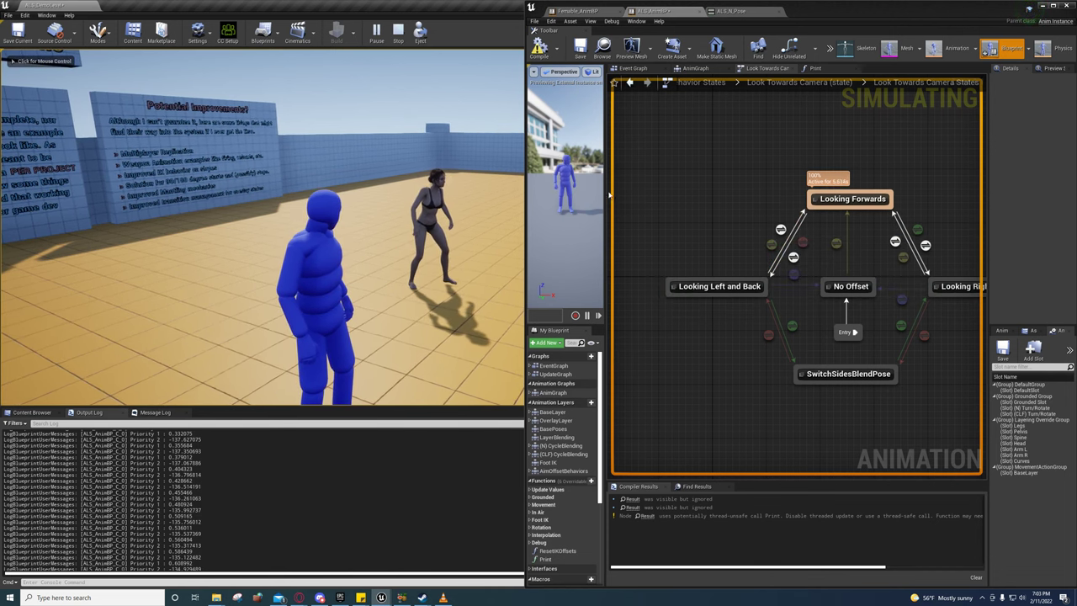
left_click(333, 176)
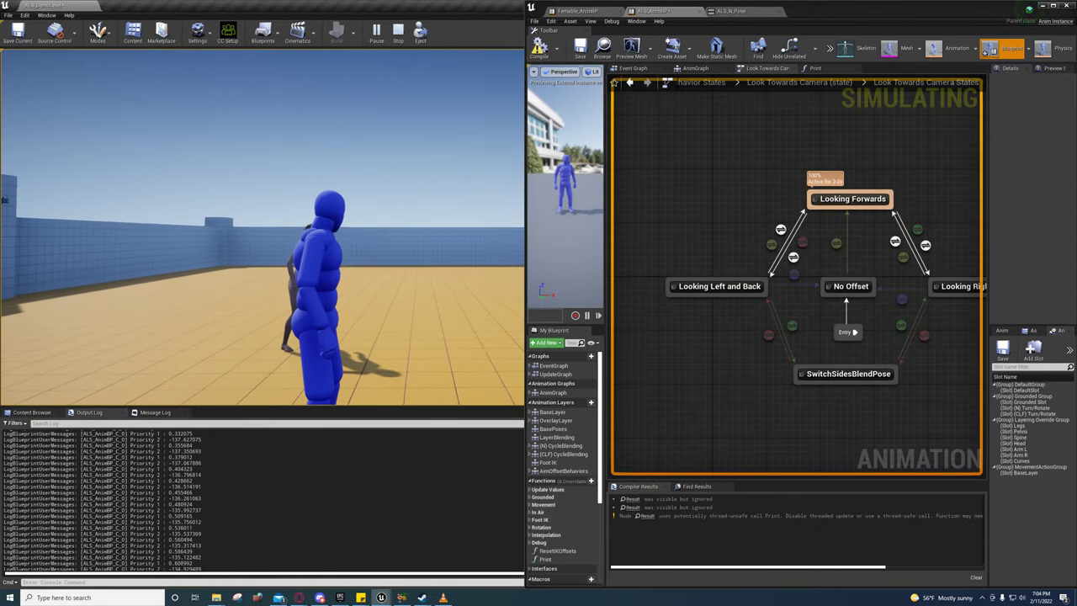
key("shift+F1")
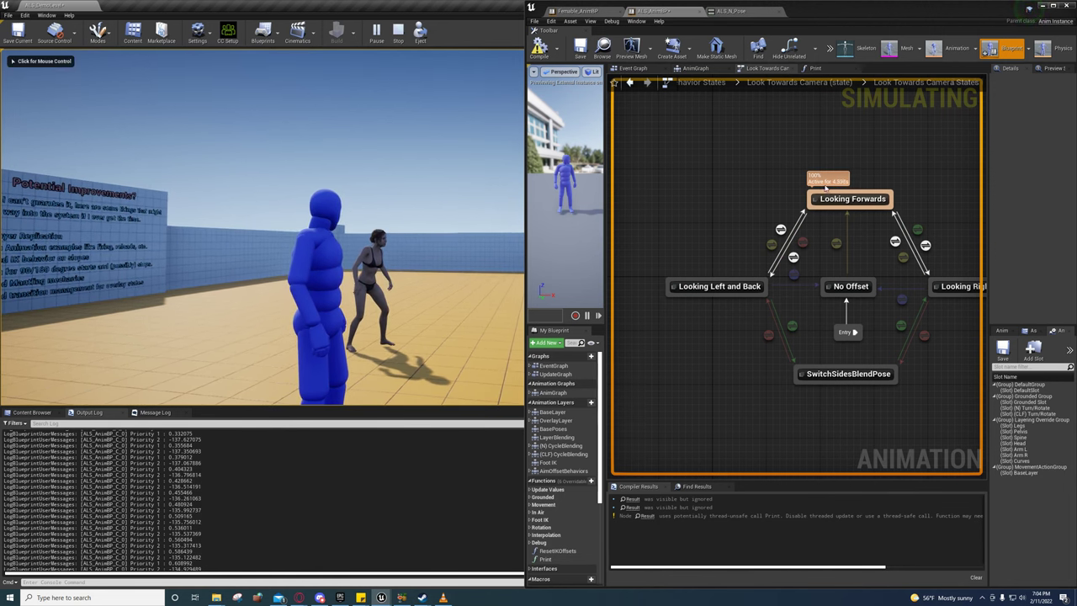
Step: Check the Priority 2 transition from Looking Left and Back to Looking Forwards and stop the simulation
left_click(770, 244)
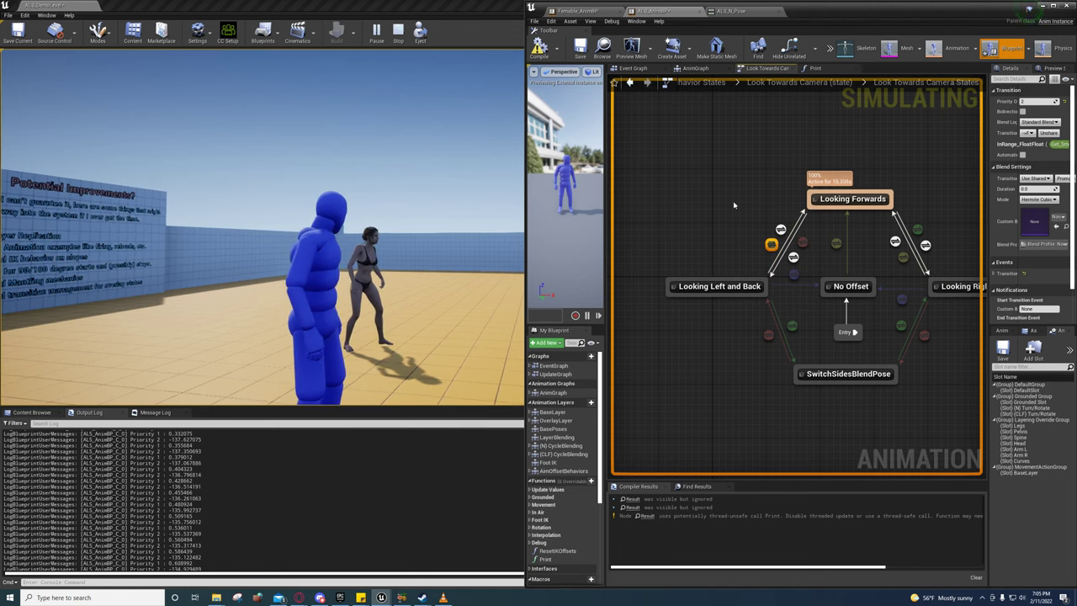
left_click(829, 48)
left_click(845, 97)
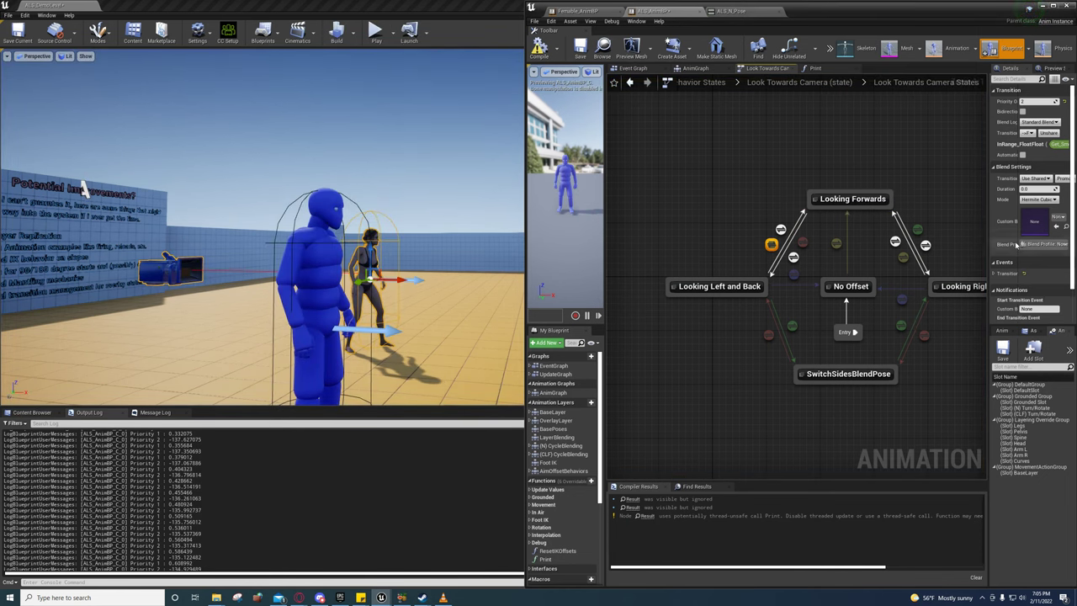
Step: Delete the Priority 1 transitions into Looking Forwards from both the left and right looking-back states
left_click(780, 228)
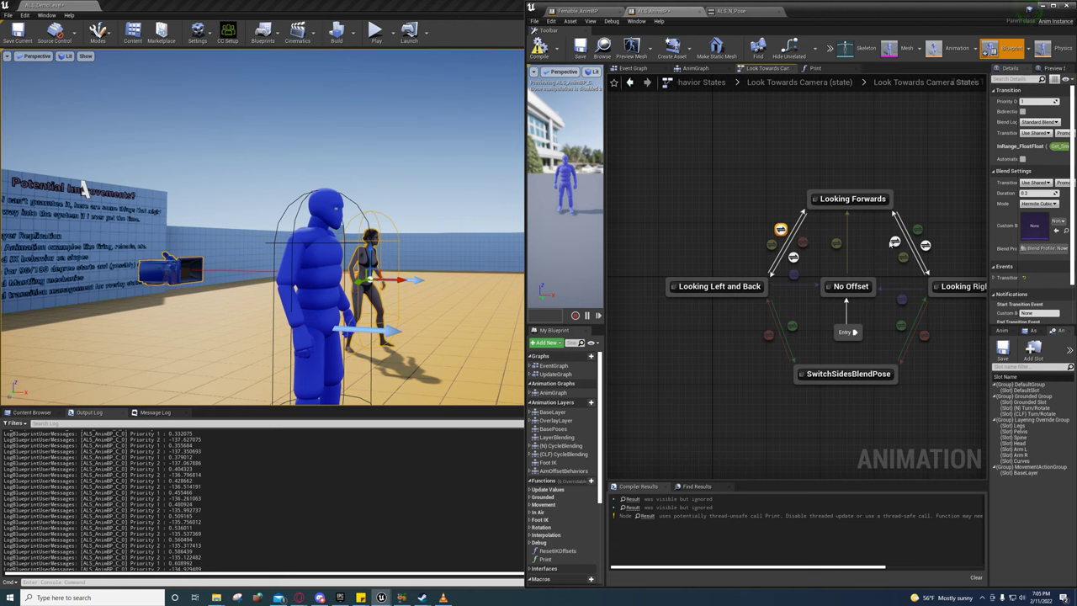
mouse_move(895, 247)
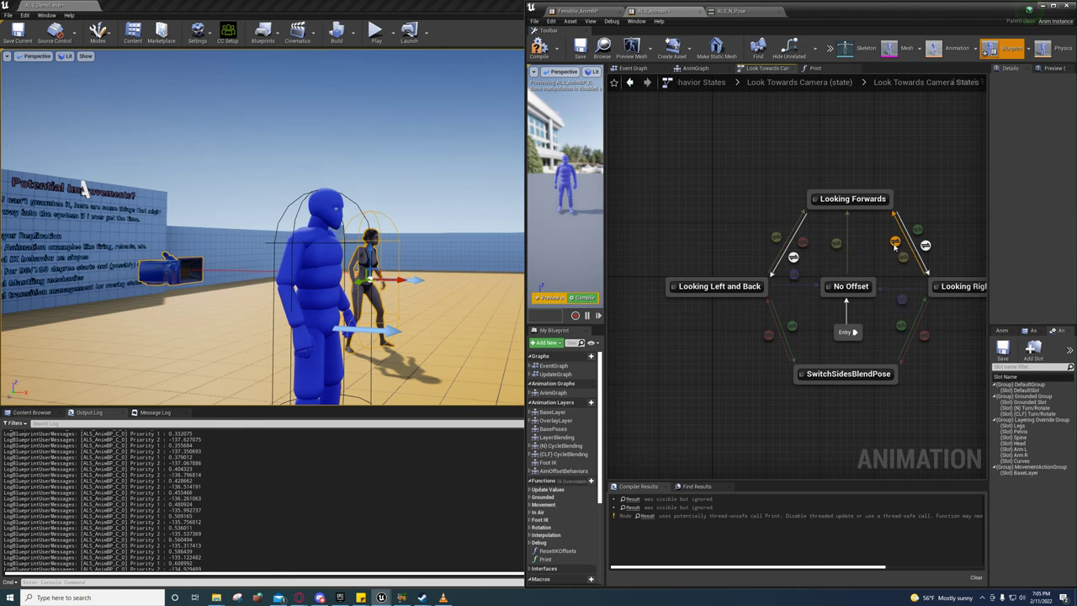
Step: Try a 0.2 blend duration on the Priority 2 transitions from both looking-back states into Looking Forwards, and undo that duration edit
left_click(775, 238)
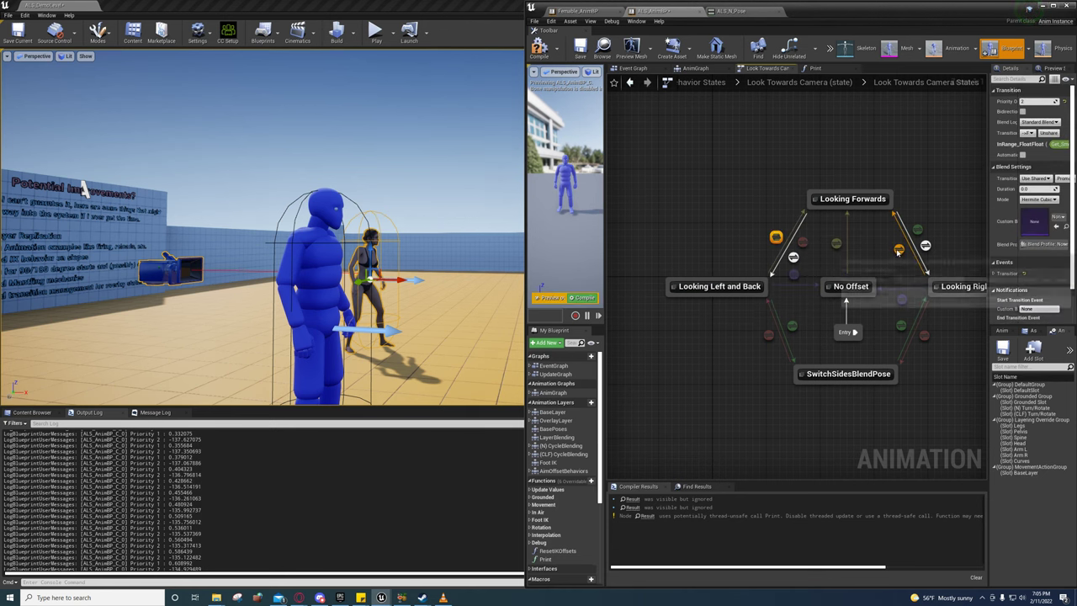
left_click(899, 248)
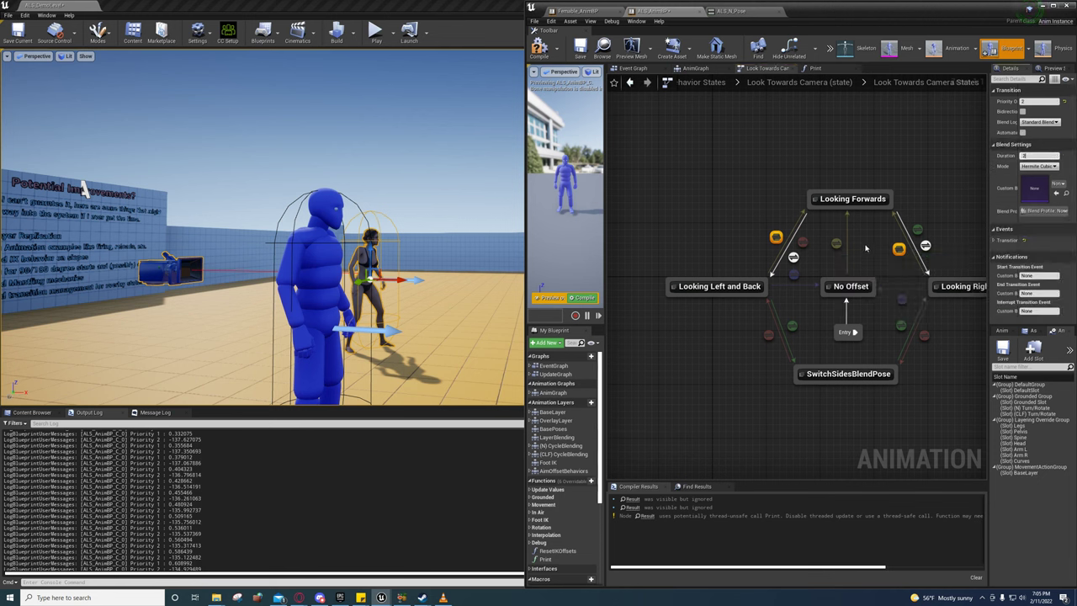
right_click_drag(831, 254, 809, 260)
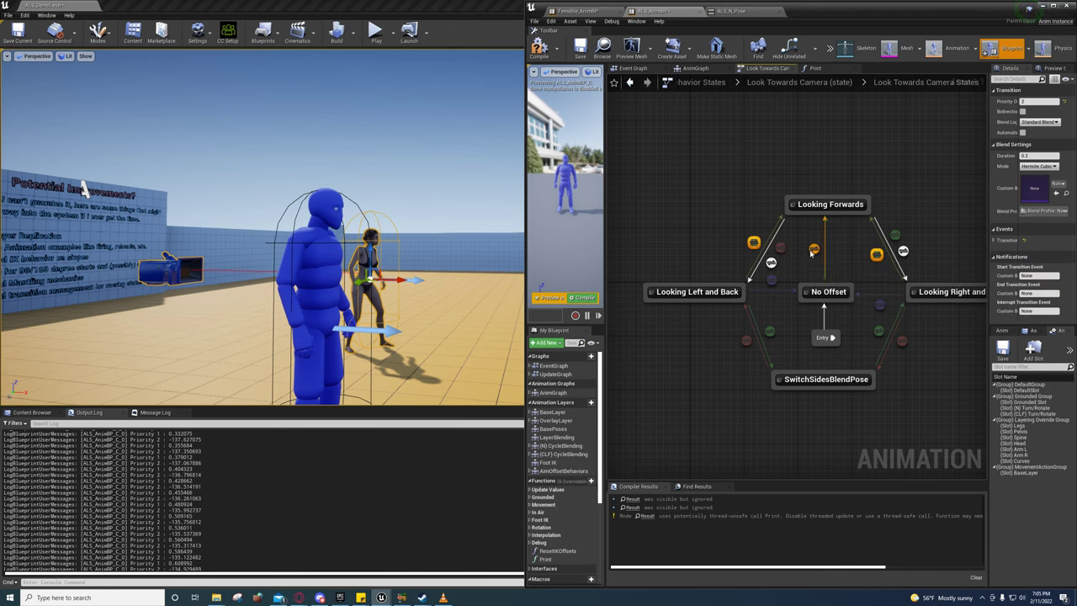
key("ctrl+z")
Step: Delete the Priority 1 transitions from Looking Forwards into both the left and right looking-back states
left_click(753, 244)
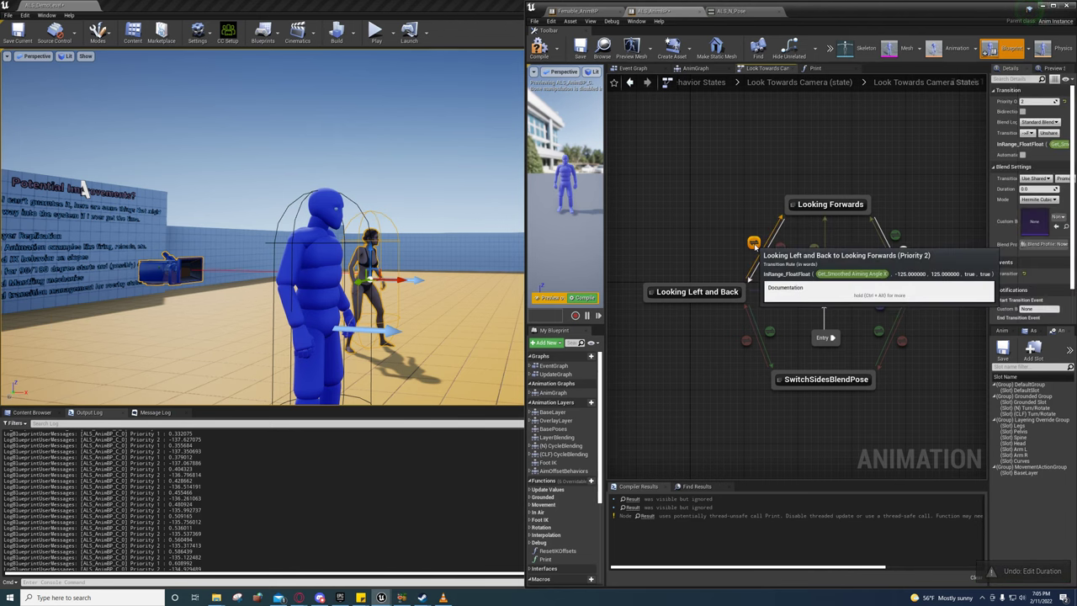
left_click(772, 264)
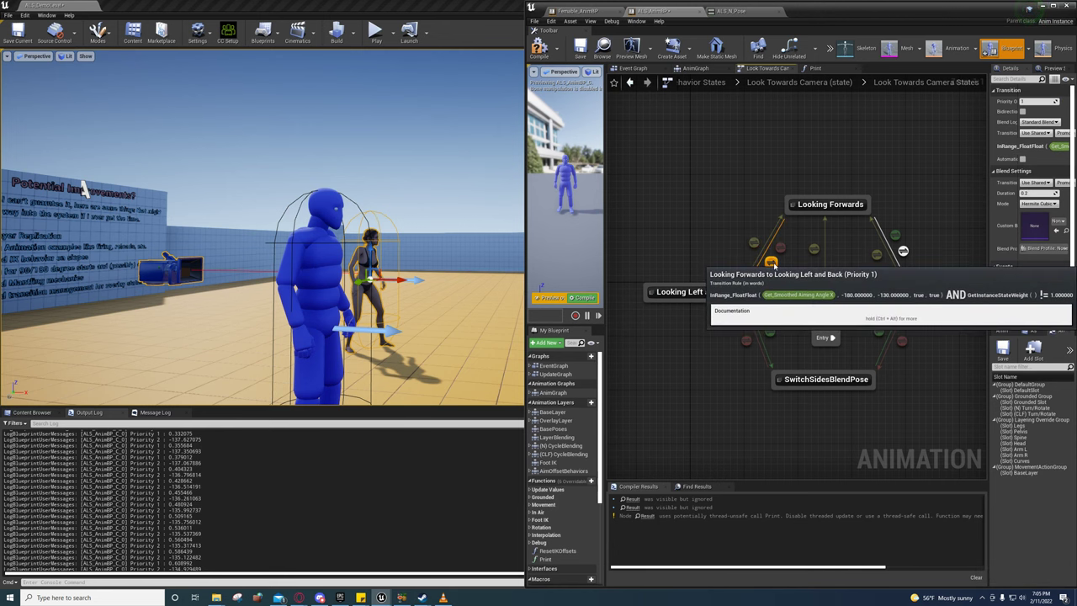
key("Delete")
left_click(854, 264)
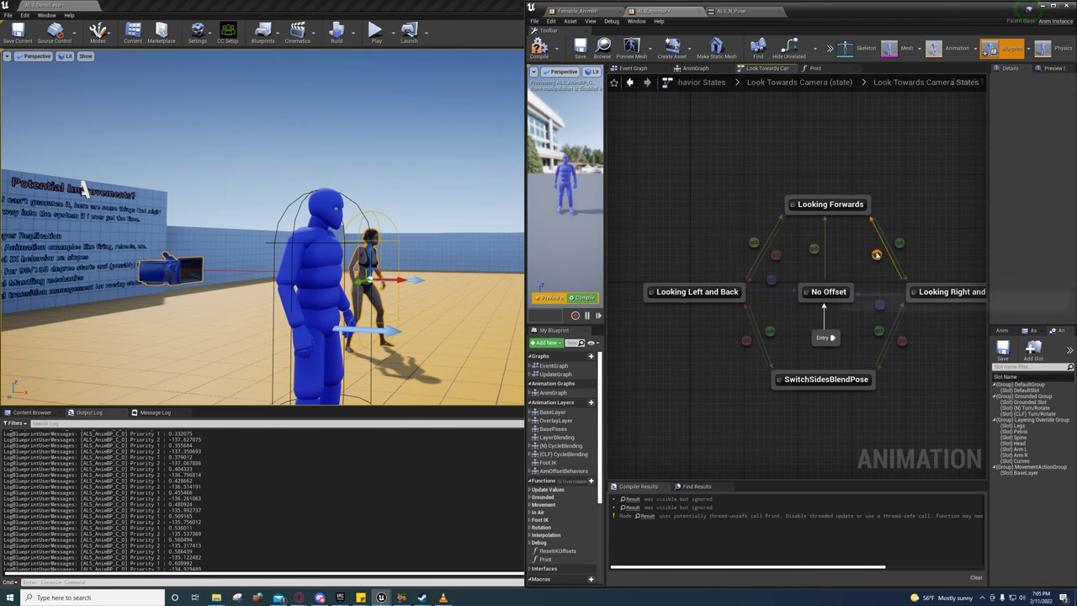
Step: Set the blend duration to 0.2 on all four remaining transitions between Looking Forwards and the looking-back states, and compile and save the blueprint
left_click(876, 254)
left_click(776, 256, "ctrl")
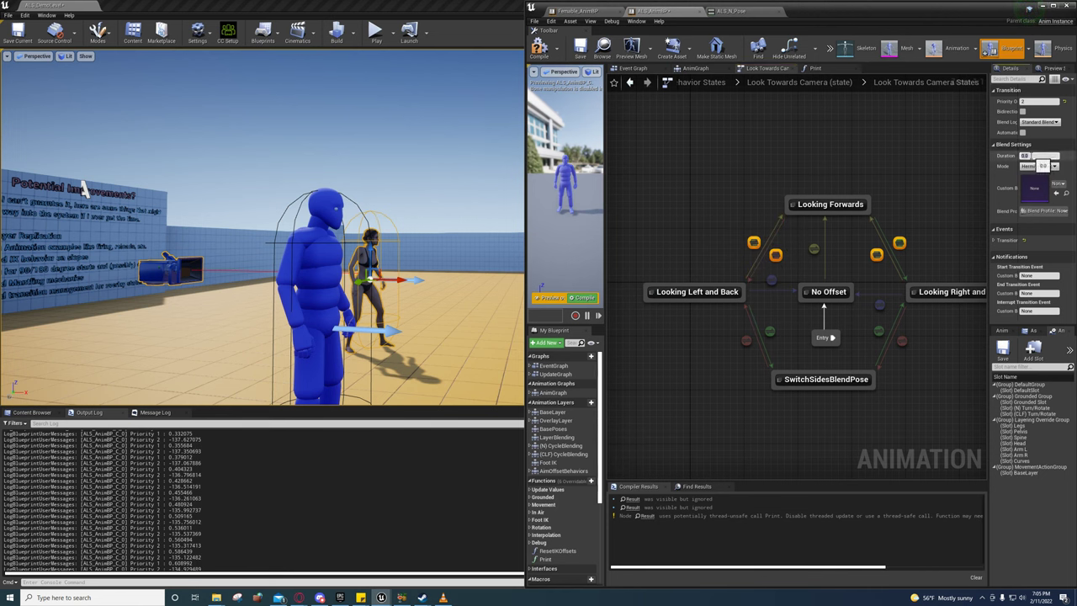
key("Return")
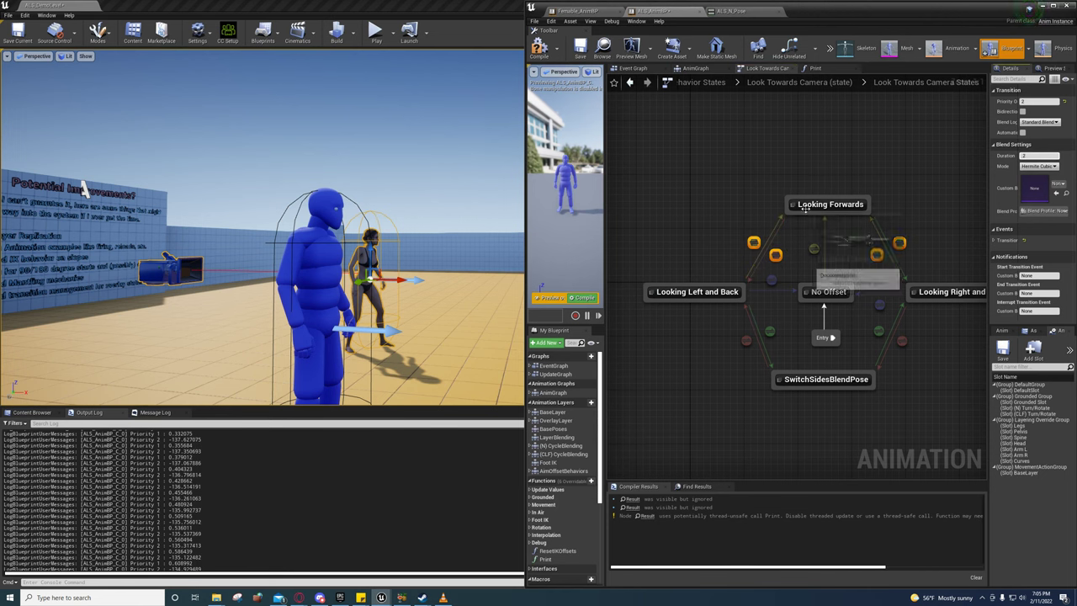
key("Return")
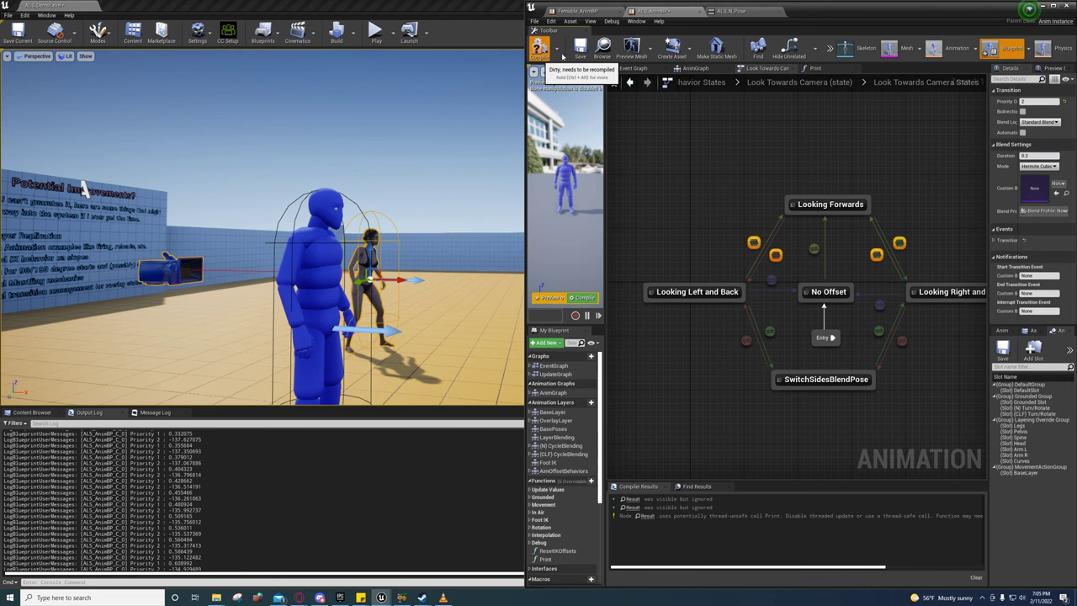
left_click(580, 47)
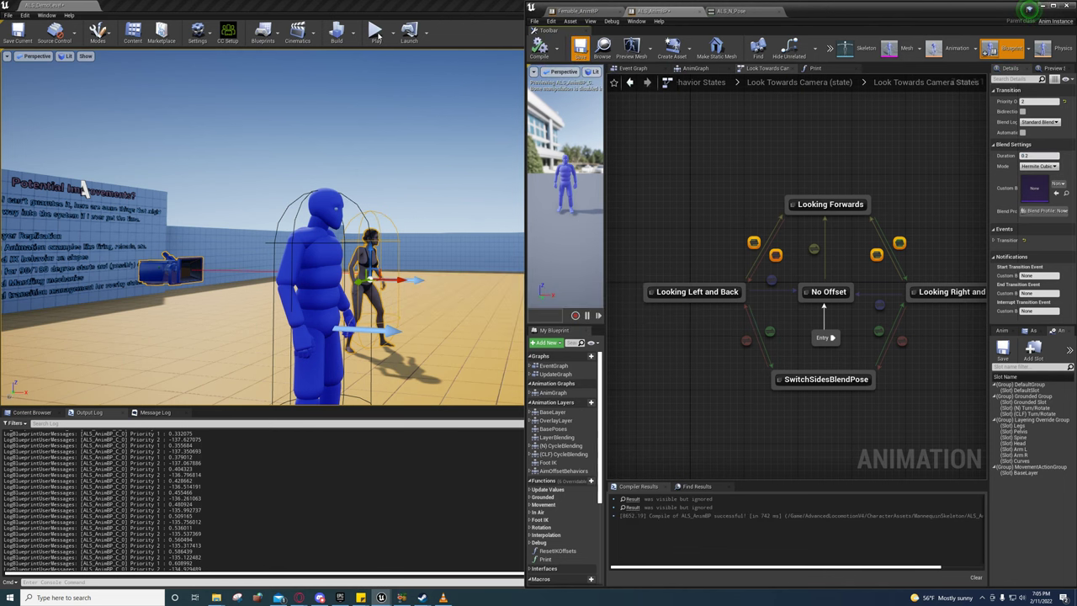
Step: Play the level, rotate the camera around the character to observe the look state blending, and stop the simulation
left_click(376, 33)
key("w")
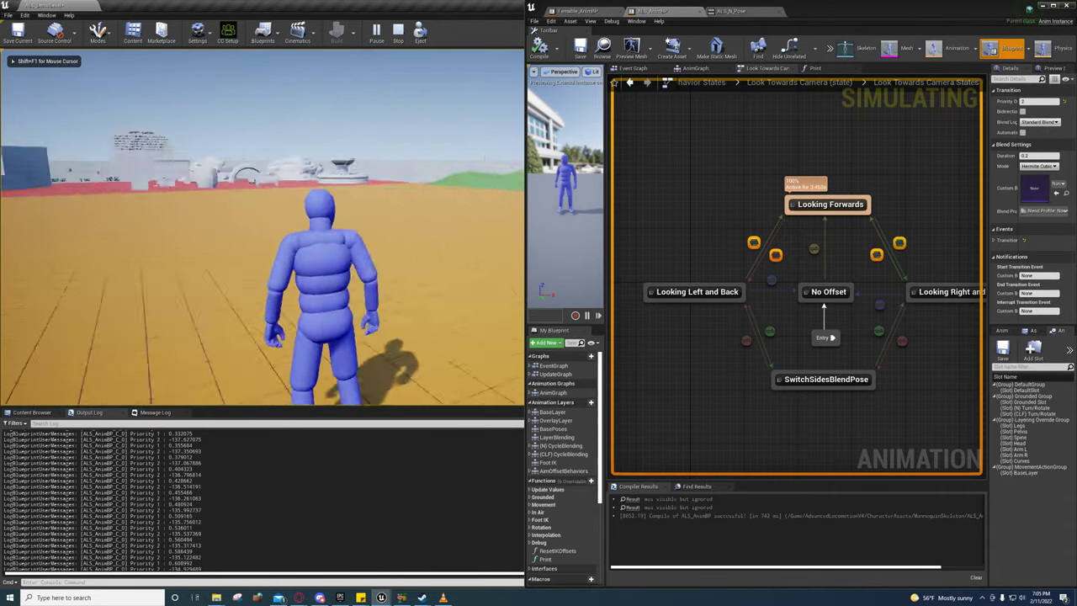
key("w")
key("w")
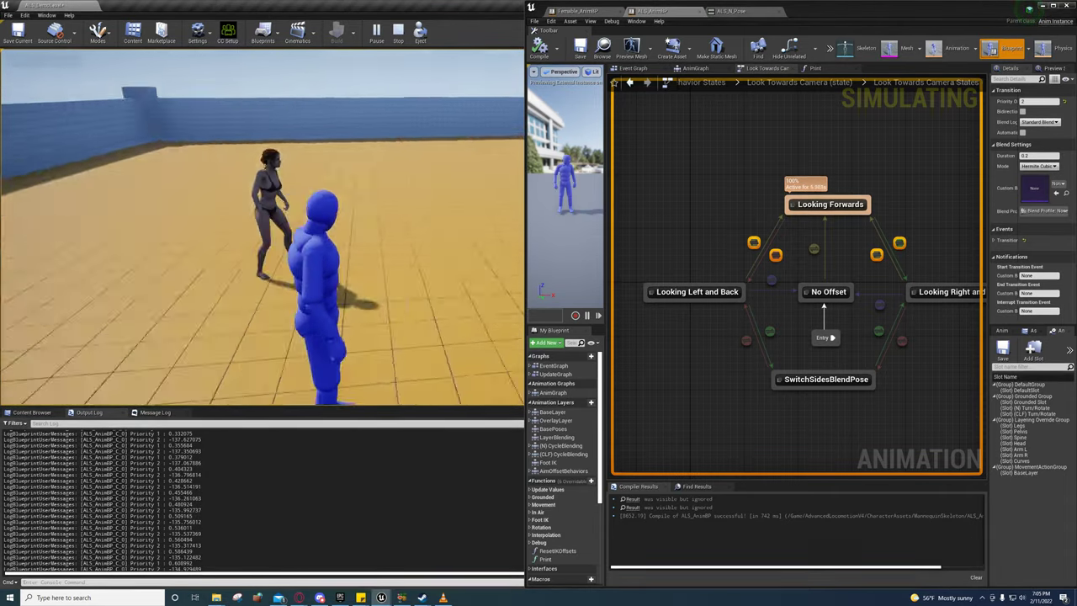
key("w")
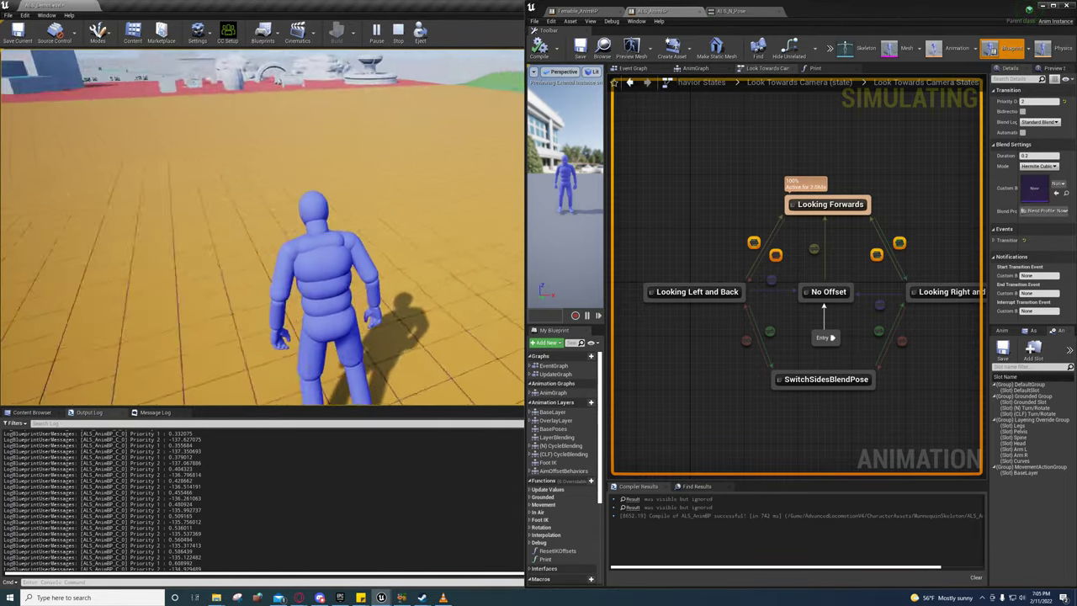
key("w")
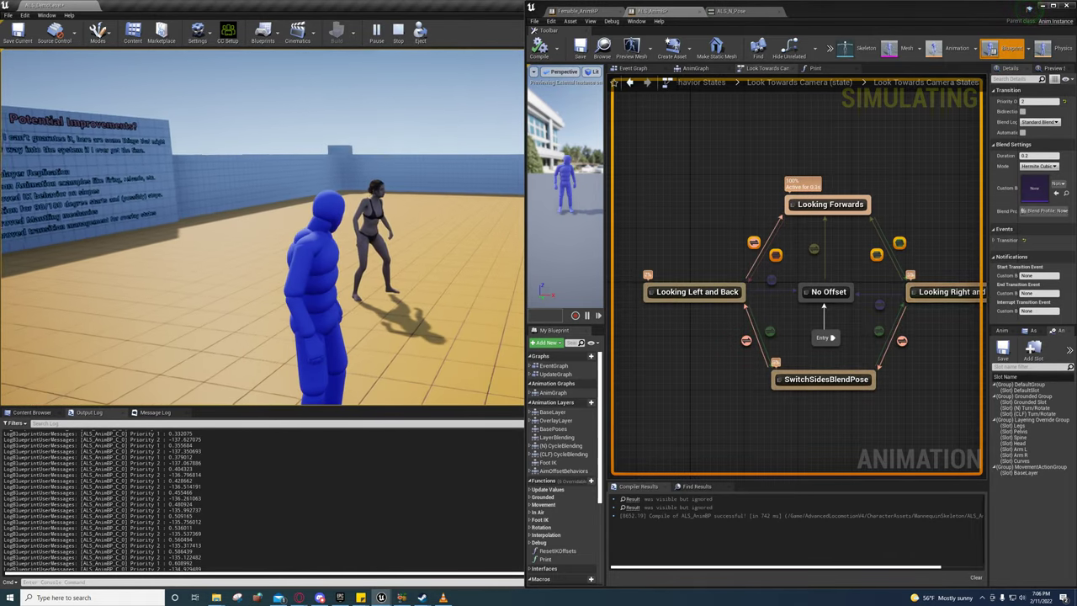
key("Escape")
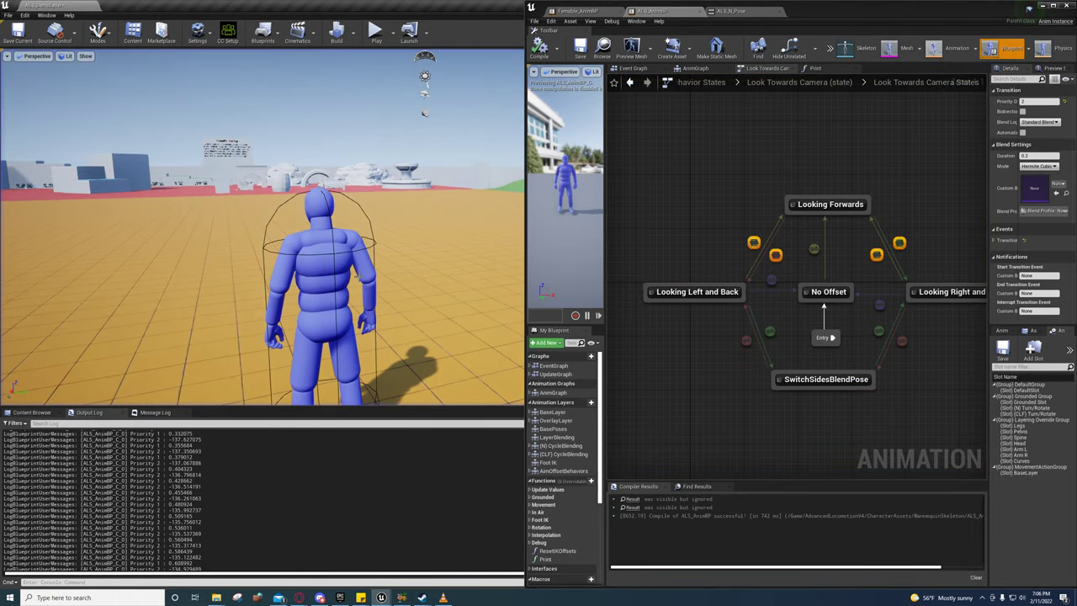
Step: Undo the duration edit and the deletions of the Priority 1 transitions between Looking Forwards and the looking-back states
right_click_drag(733, 231, 755, 242)
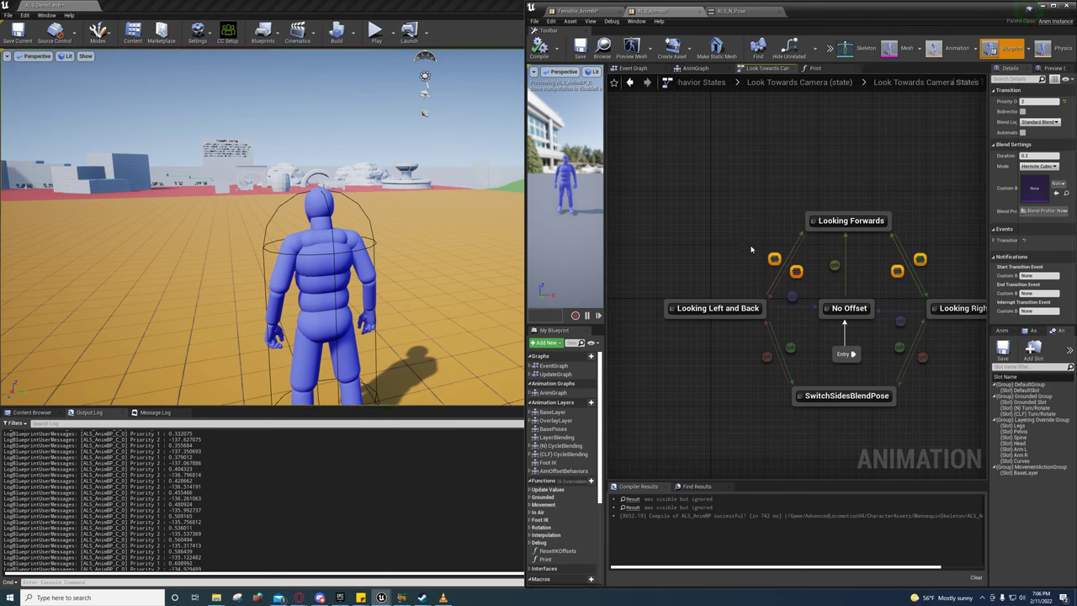
key("ctrl+z")
key("ctrl+z")
key("ctrl+z")
left_click(775, 257)
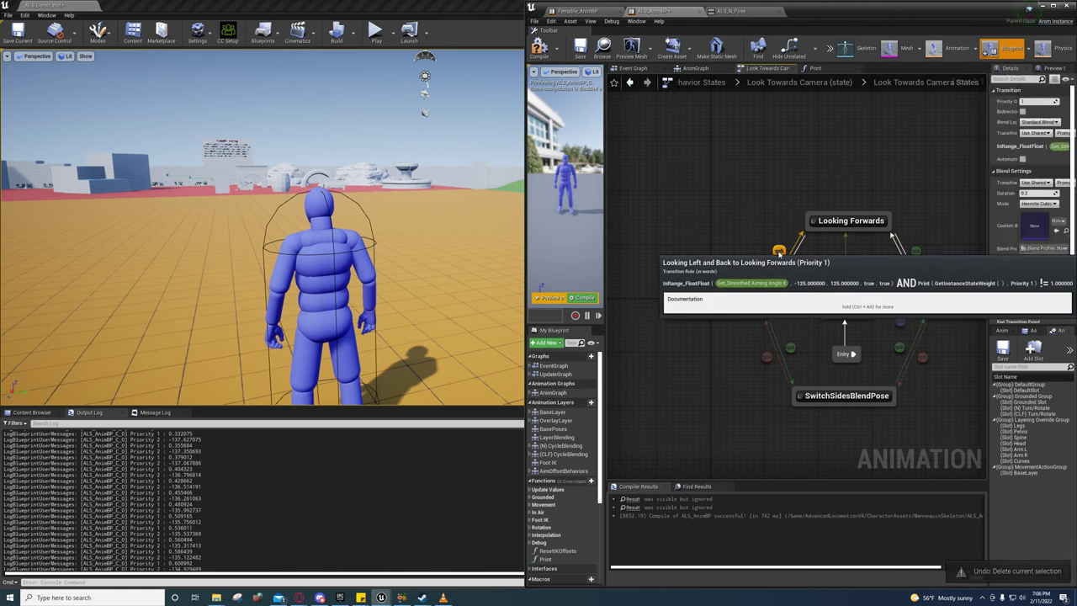
left_click(812, 228)
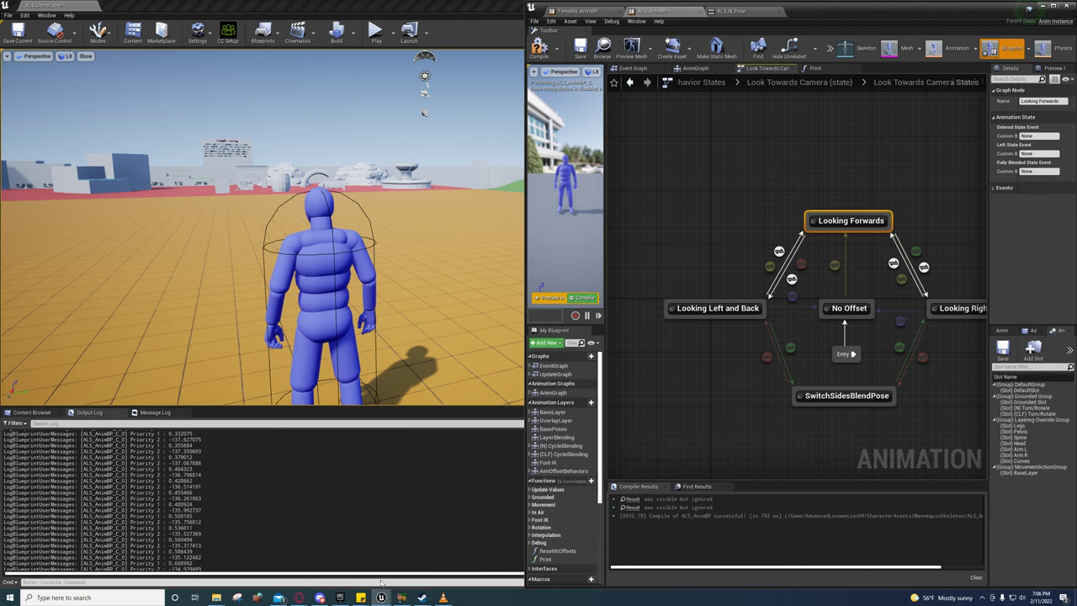
Step: Switch to the other project's Female_AnimBP and open the Default state machine from its AnimGraph
mouse_move(381, 597)
left_click(269, 553)
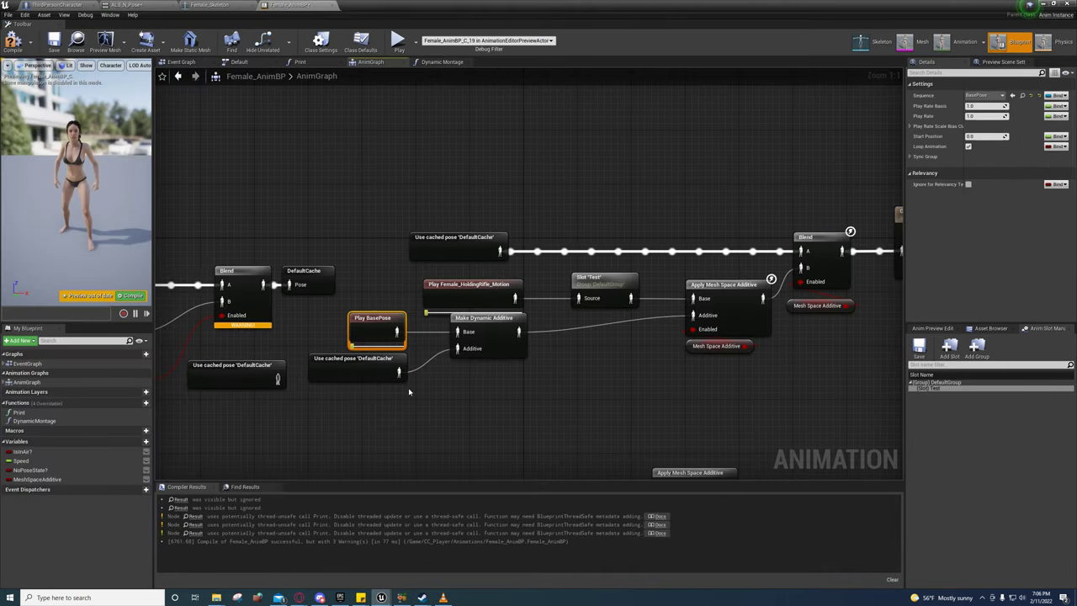
right_click_drag(408, 390, 777, 365)
right_click_drag(547, 388, 678, 358)
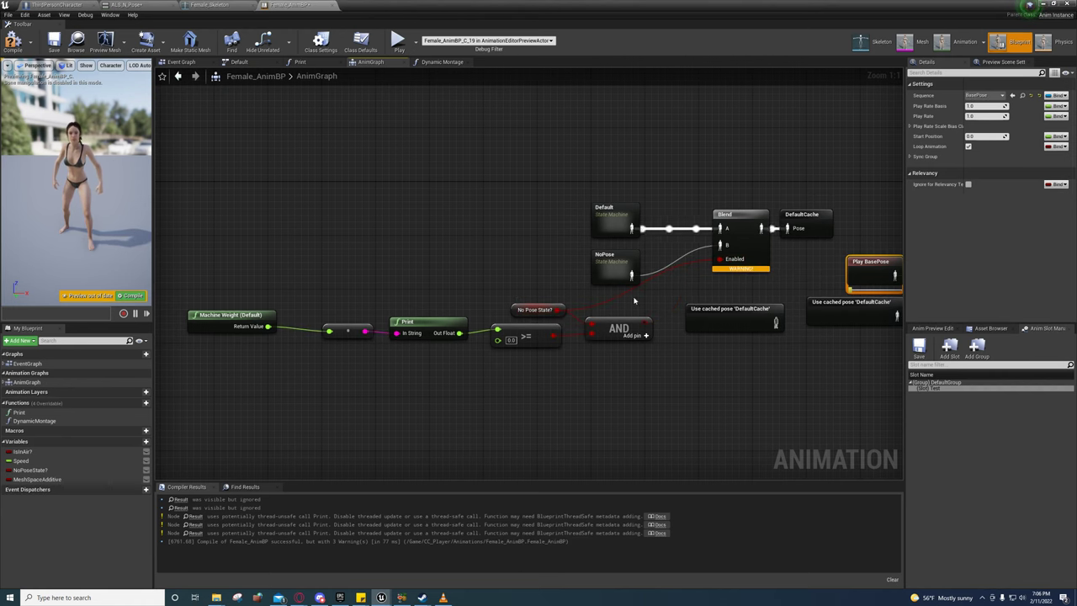
double_click(599, 225)
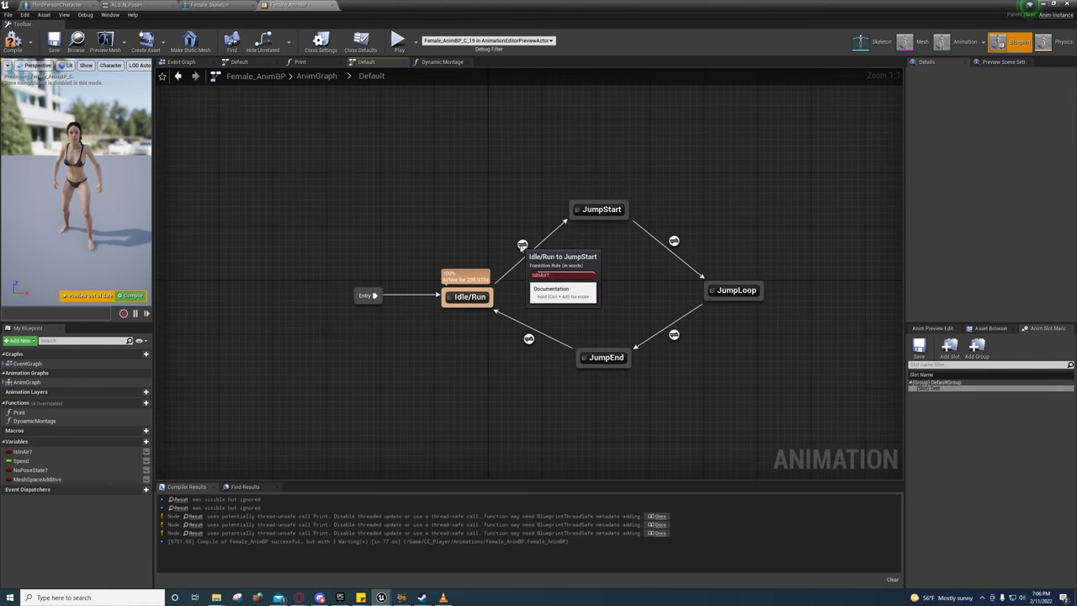
Step: Check the Idle/Run to JumpStart transition rule and return to the Default state machine
double_click(532, 241)
left_click_drag(738, 309, 782, 306)
left_click(371, 76)
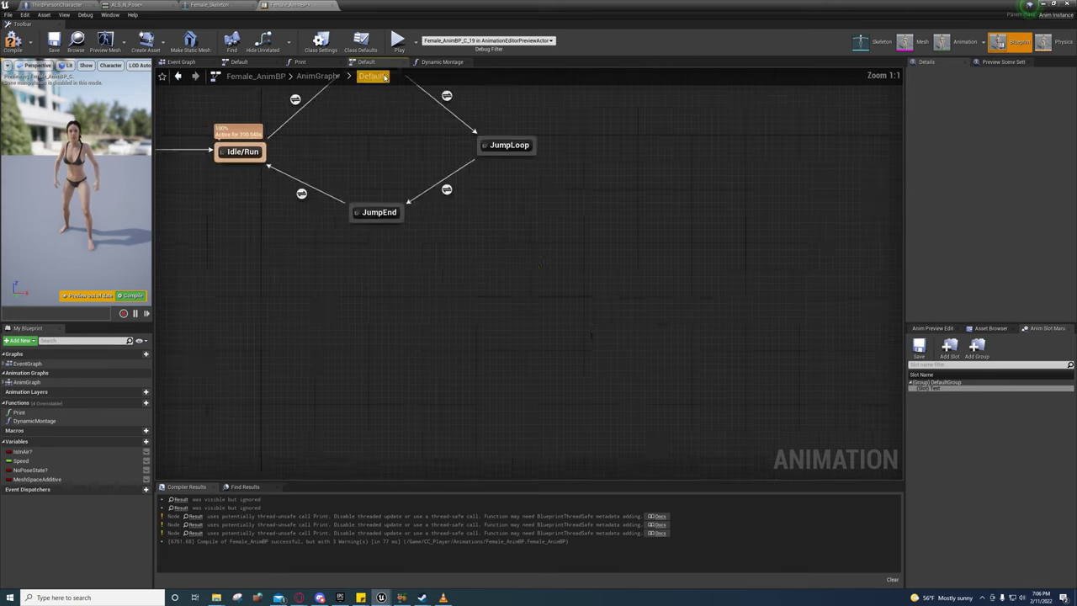
Step: In the JumpStart to JumpLoop rule, connect the AND output to Can Enter Transition, compile, and return to the level editor
double_click(671, 241)
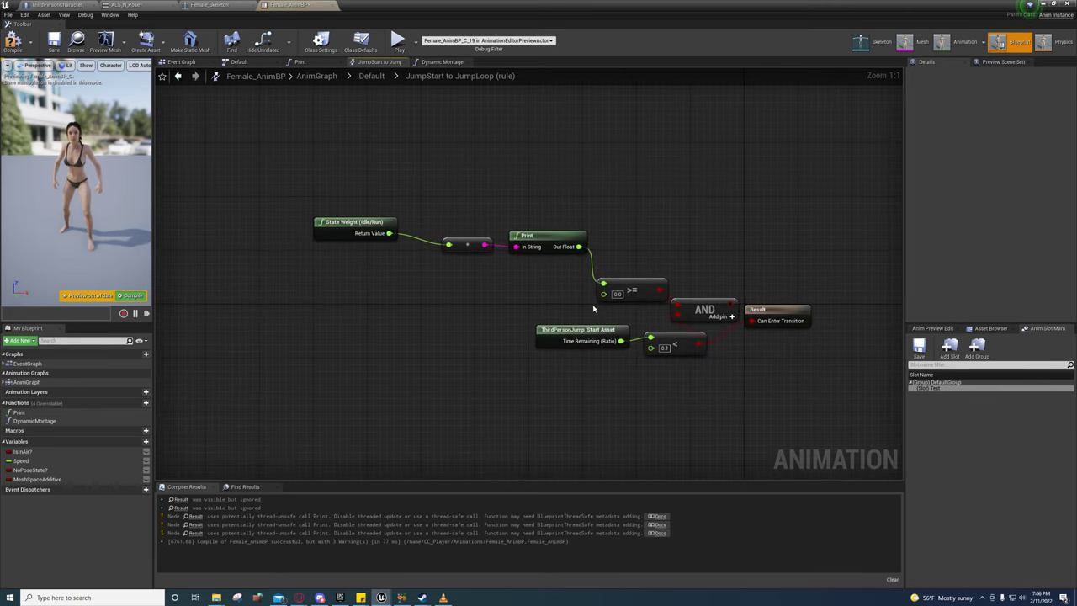
left_click_drag(735, 302, 760, 323)
left_click(10, 42)
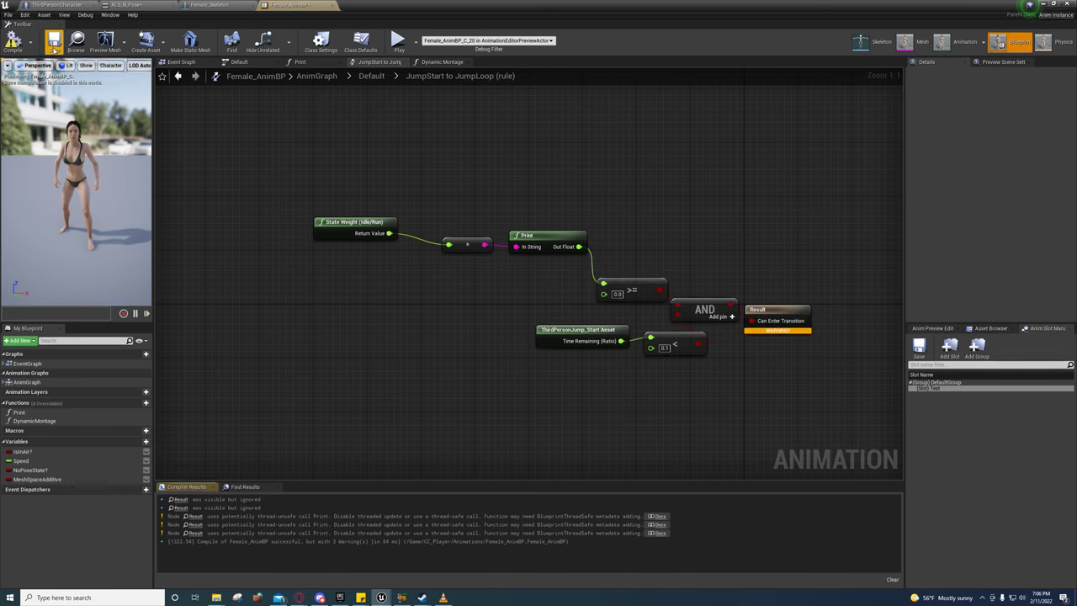
left_click(1067, 5)
Step: Play the third-person level and run the console command Slomo /2
left_click(377, 35)
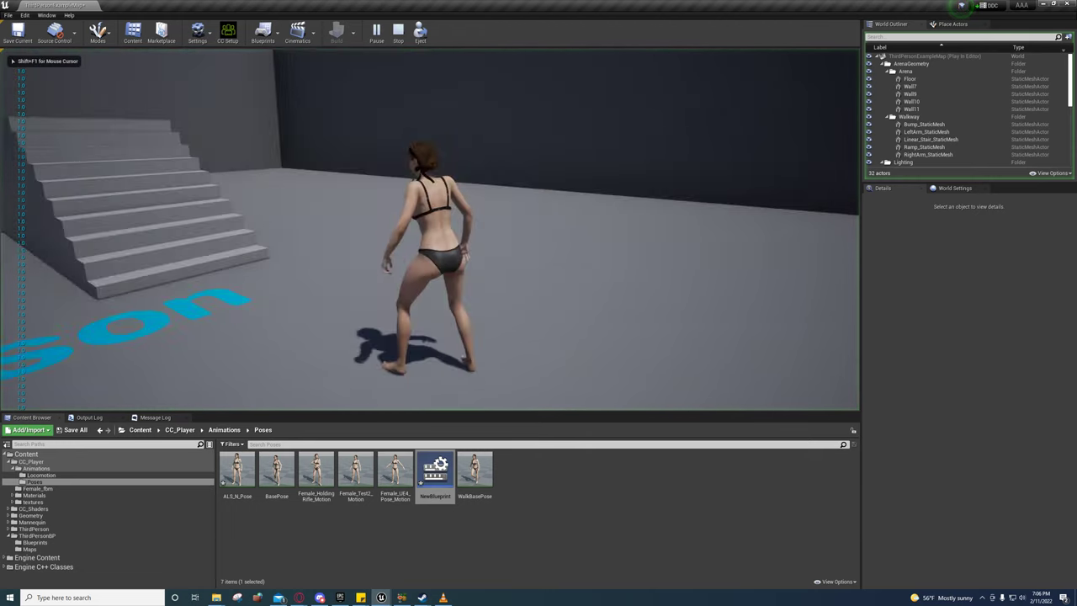
type("sol")
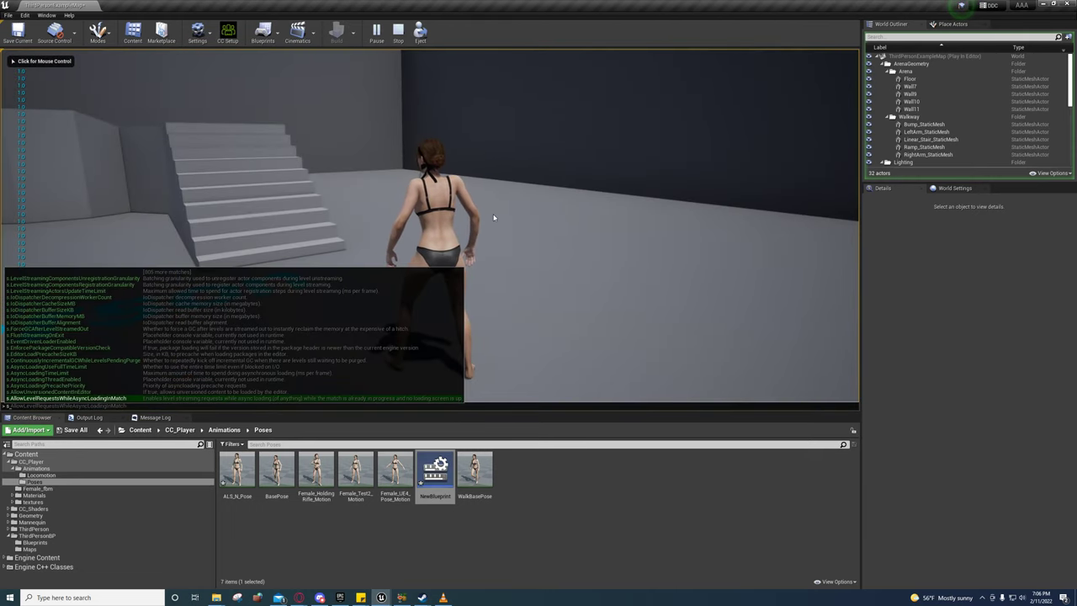
key("BackSpace")
key("BackSpace")
type("lom")
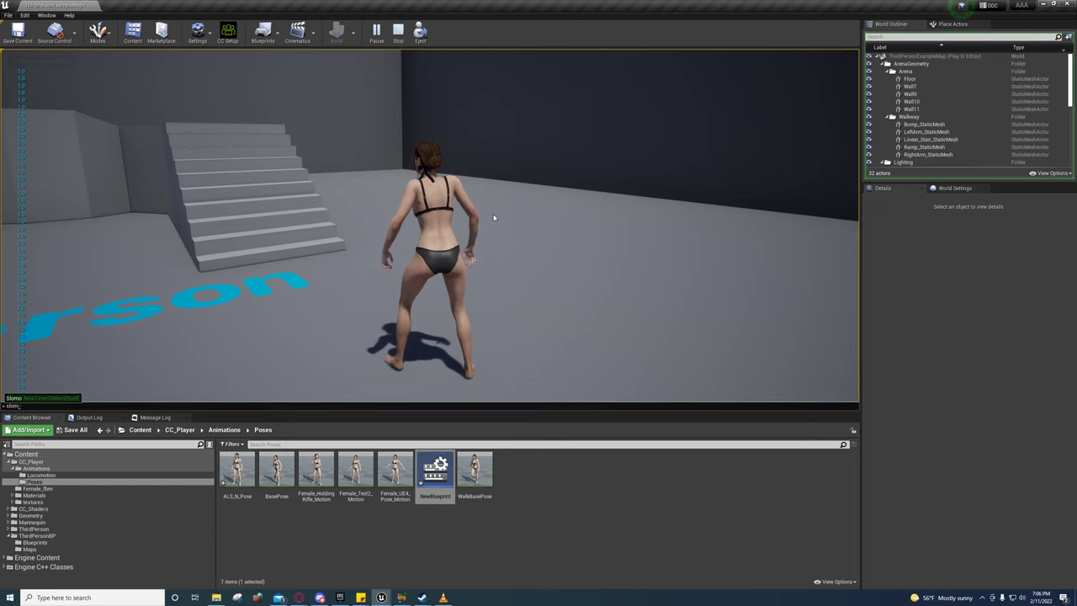
key("Tab")
type("/2")
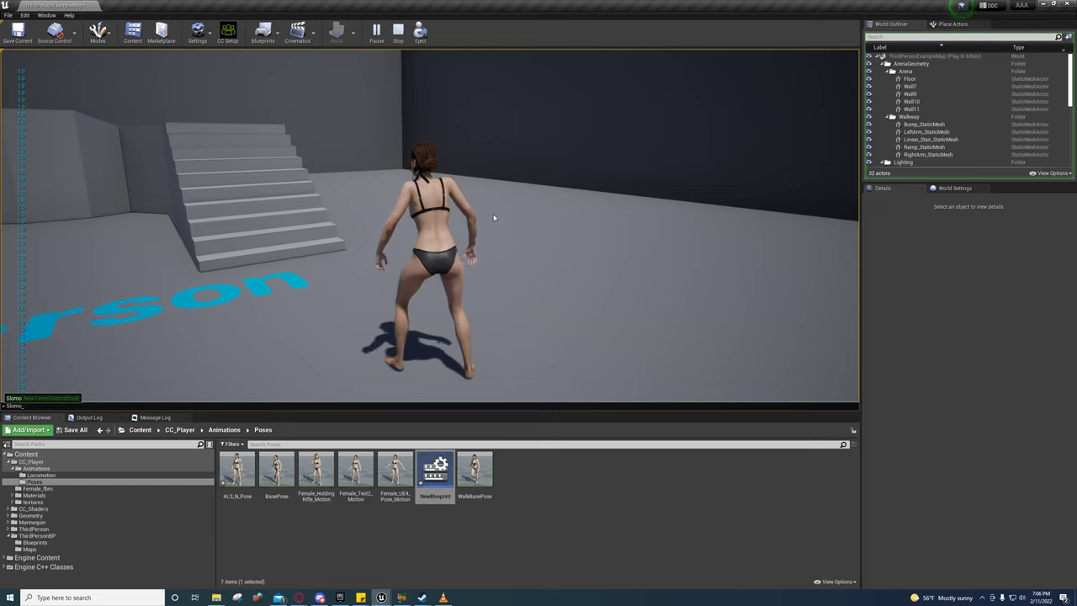
key("Return")
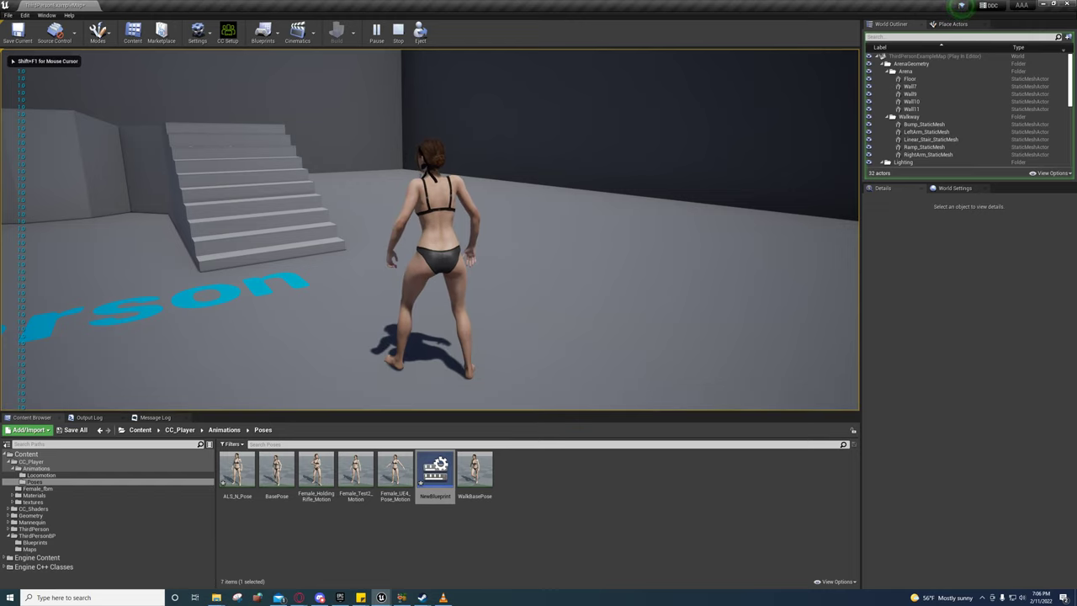
Step: Reopen the console during play, recall the last Slomo command and run it
key("shift+F1")
key("grave")
key("Up")
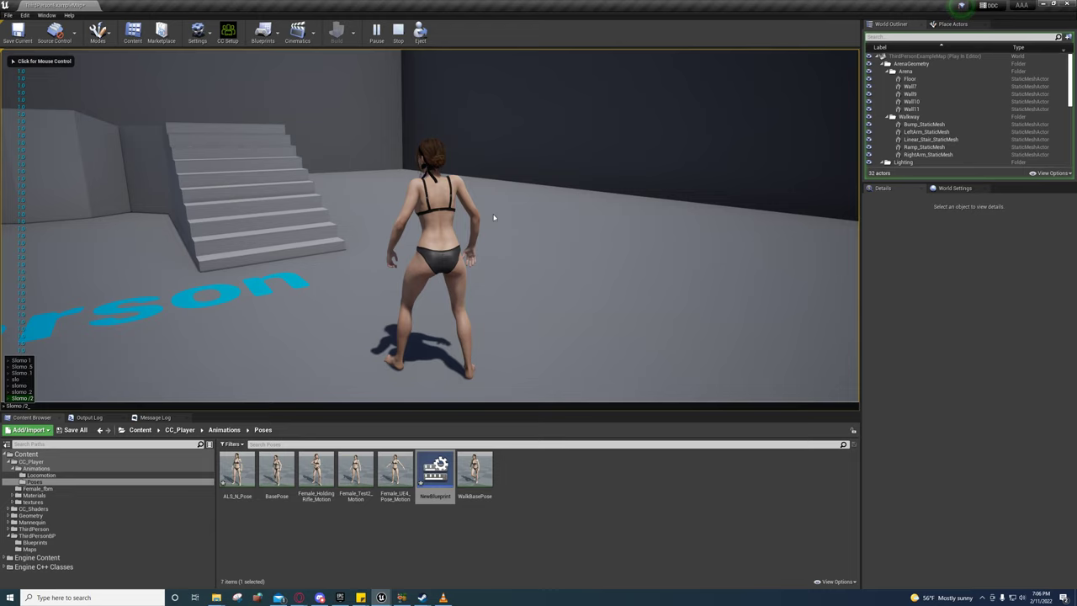
key("Return")
Step: Run and jump with the character in full screen to observe the printed Idle/Run state weight, and stop playing and restore the viewport
key("w")
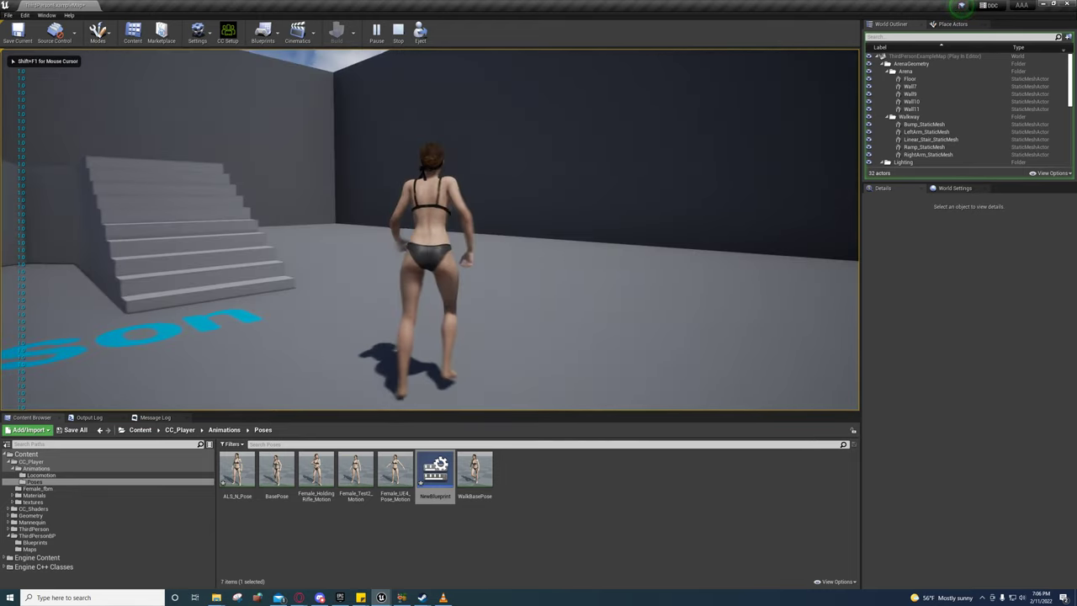
key("F11")
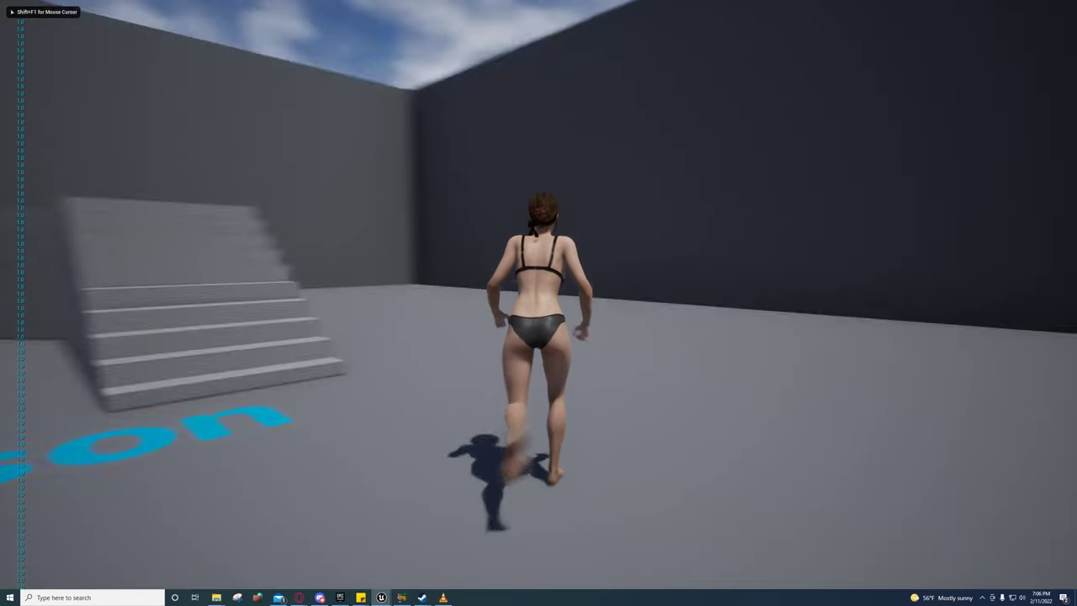
key("w")
key("space")
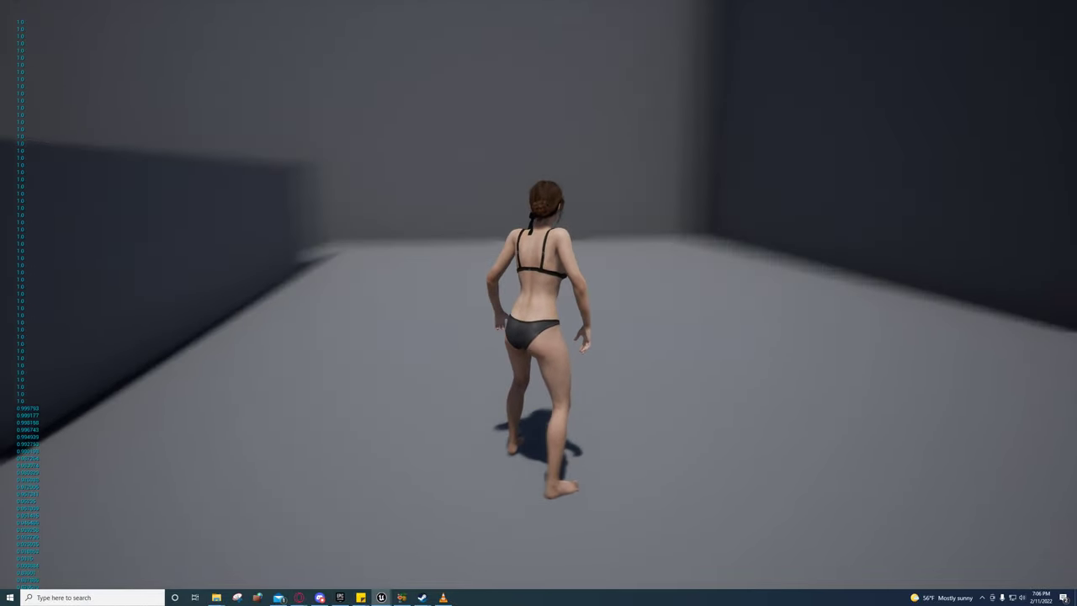
key("a")
key("Escape")
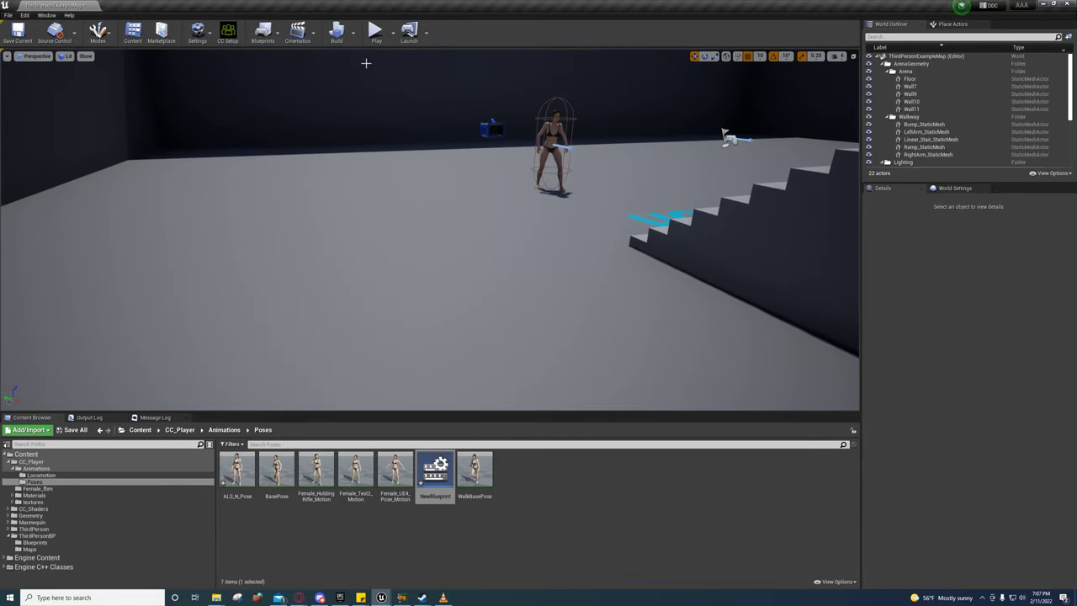
right_click_drag(389, 115, 389, 115)
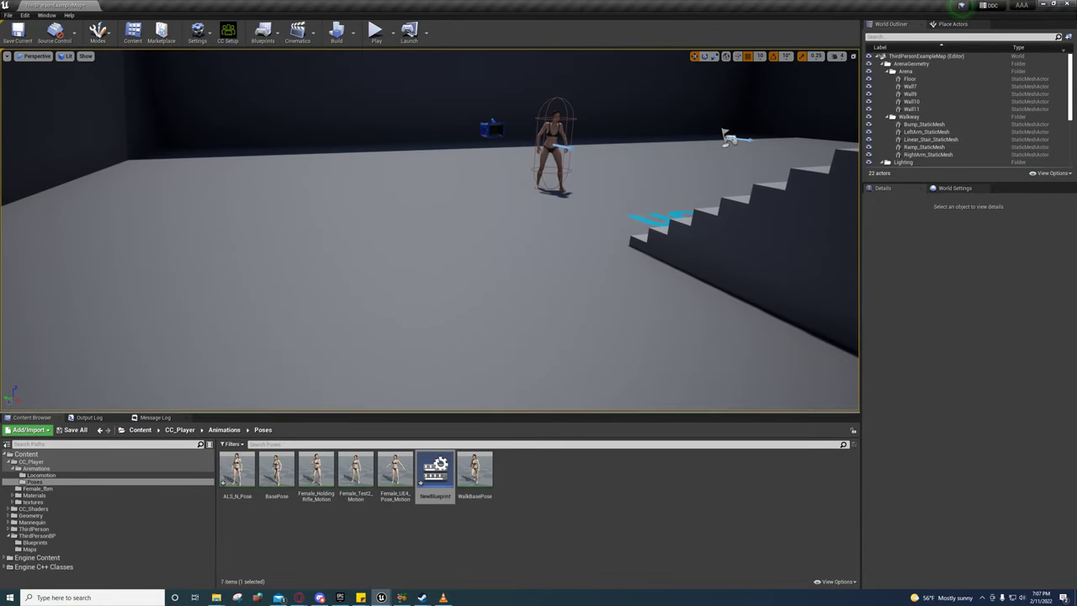
right_click_drag(455, 277, 808, 278)
key("w")
key("s")
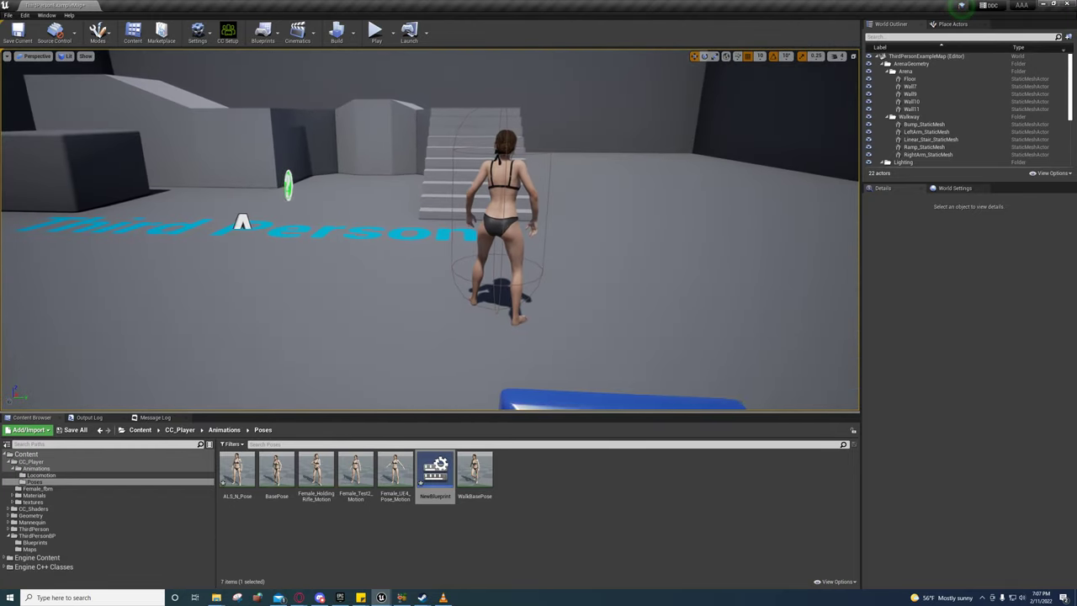
Step: Switch to Female_AnimBP and connect the JumpStart to JumpLoop rule's Time Remaining (Ratio) comparison directly to Can Enter Transition
left_click(385, 601)
mouse_move(383, 597)
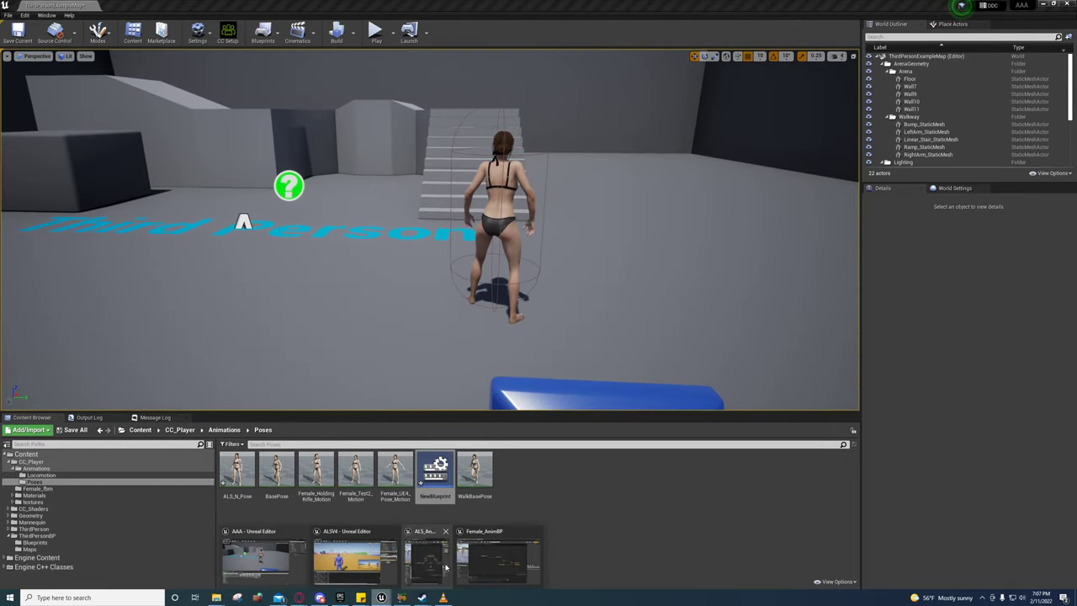
mouse_move(435, 555)
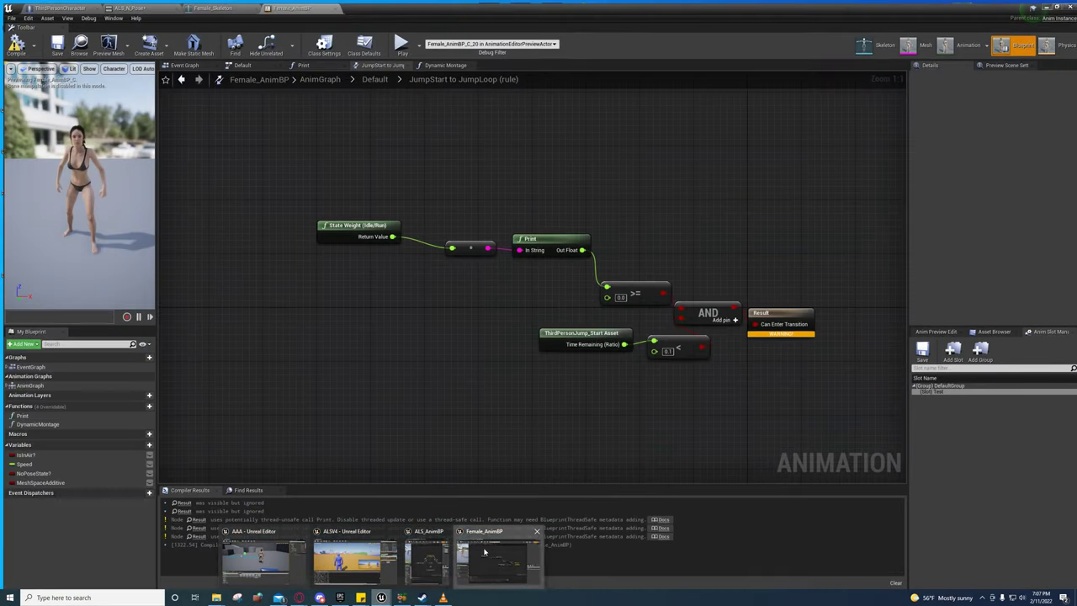
left_click(495, 556)
left_click_drag(698, 343, 677, 314)
right_click_drag(731, 358, 641, 363)
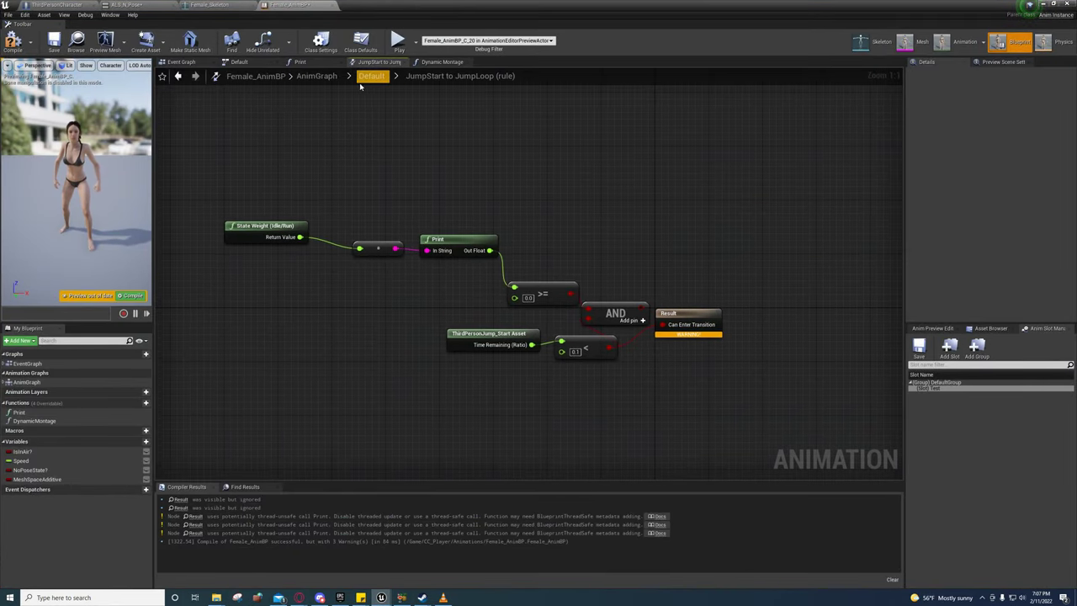
Step: Open the Idle/Run to JumpStart rule and connect Is in Air? directly to Can Enter Transition
left_click(363, 81)
double_click(522, 240)
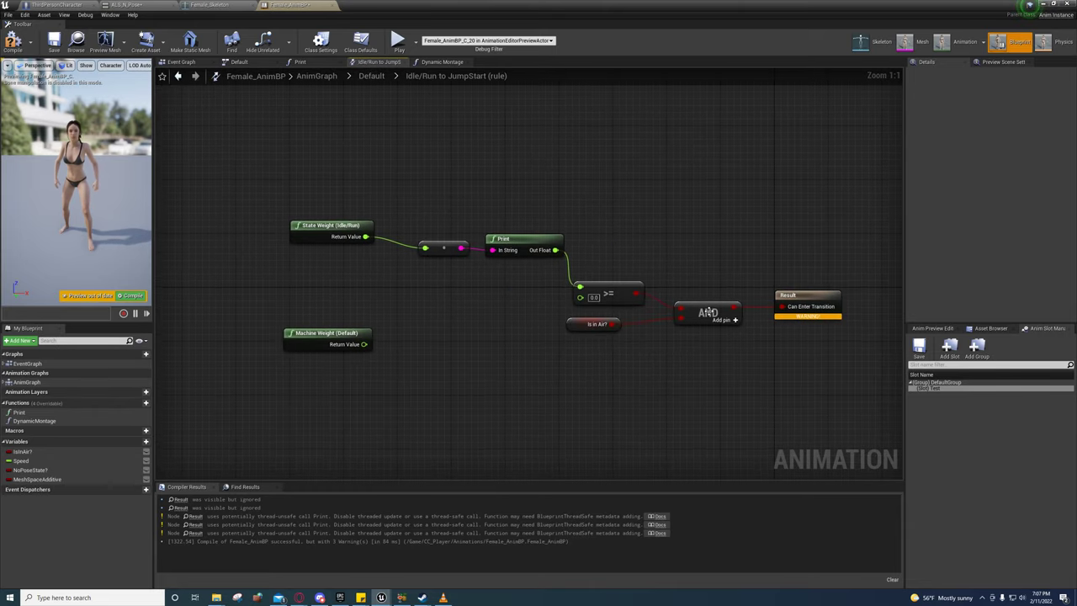
left_click_drag(614, 324, 781, 306)
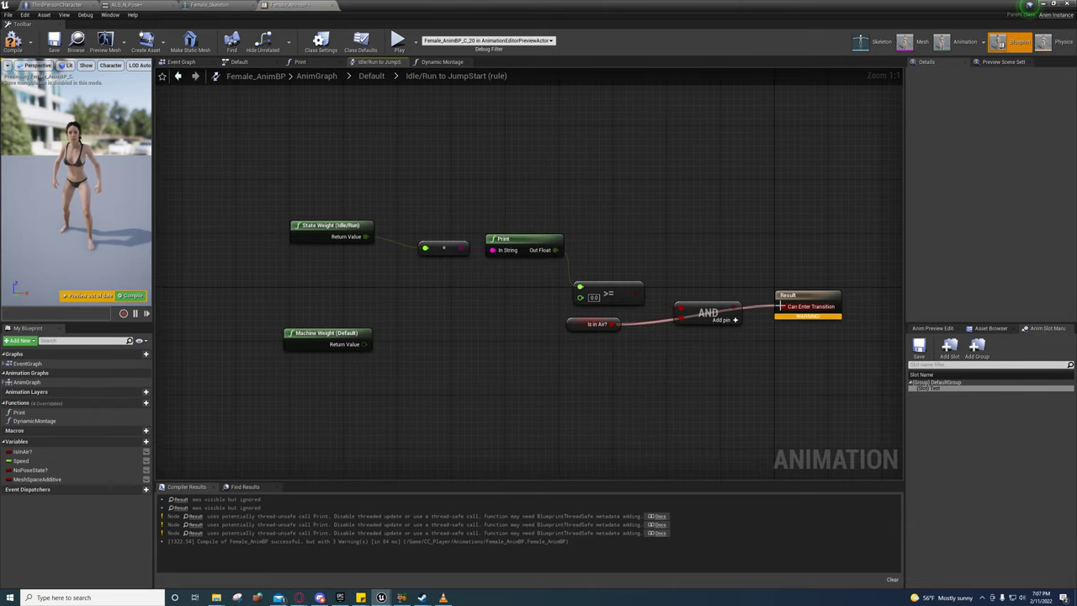
Step: Open Female_AnimBP's AnimGraph and select the Machine Weight (Default) node that feeds the printed blend check
left_click(371, 76)
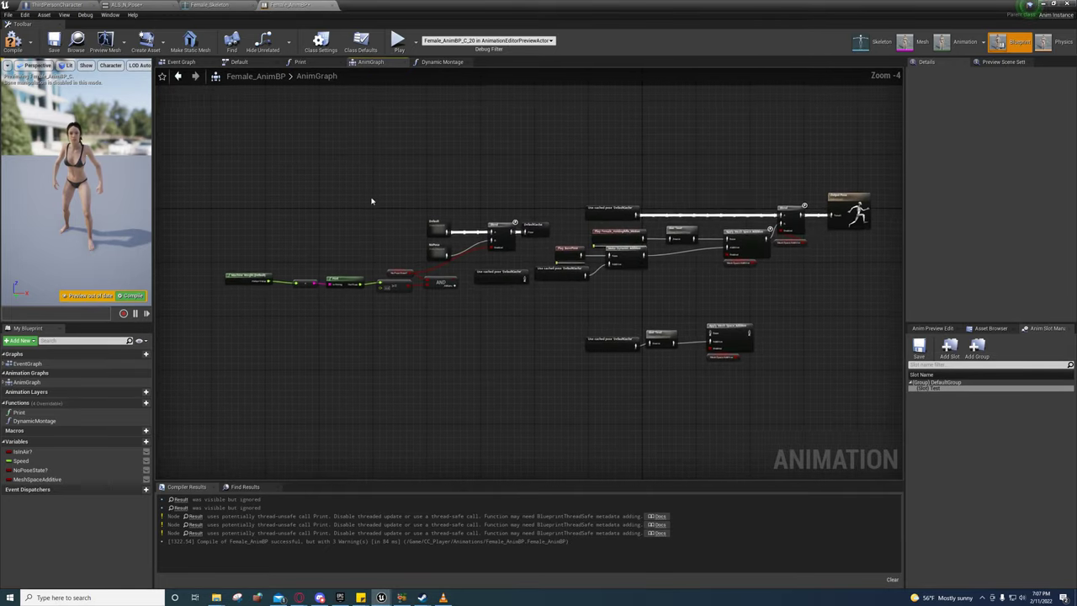
left_click(316, 75)
scroll(353, 291, "up", 2)
left_click_drag(438, 304, 513, 240)
right_click_drag(436, 274, 638, 258)
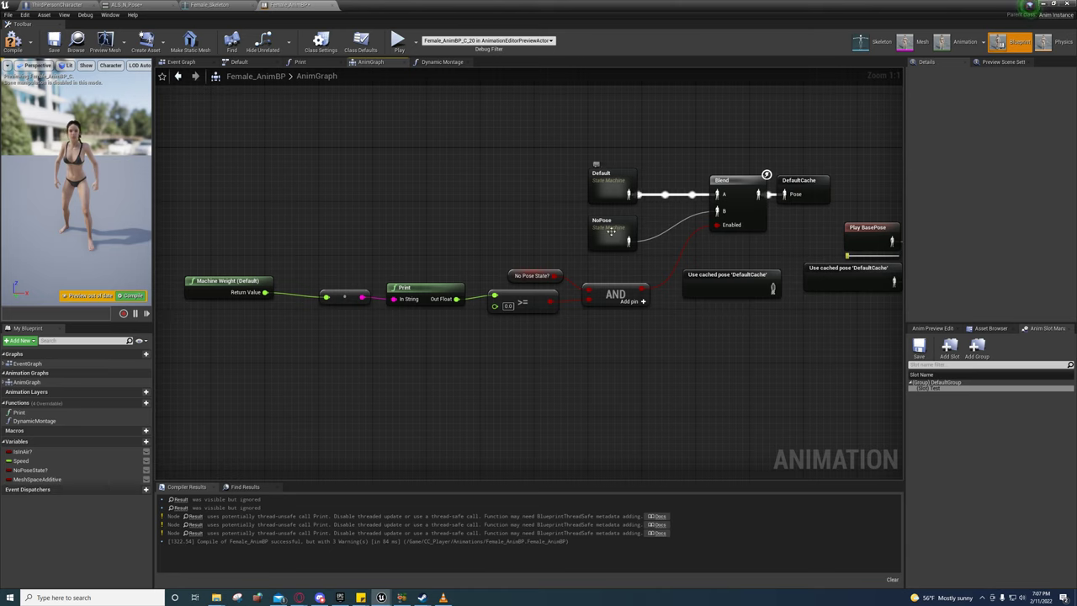
left_click(223, 283)
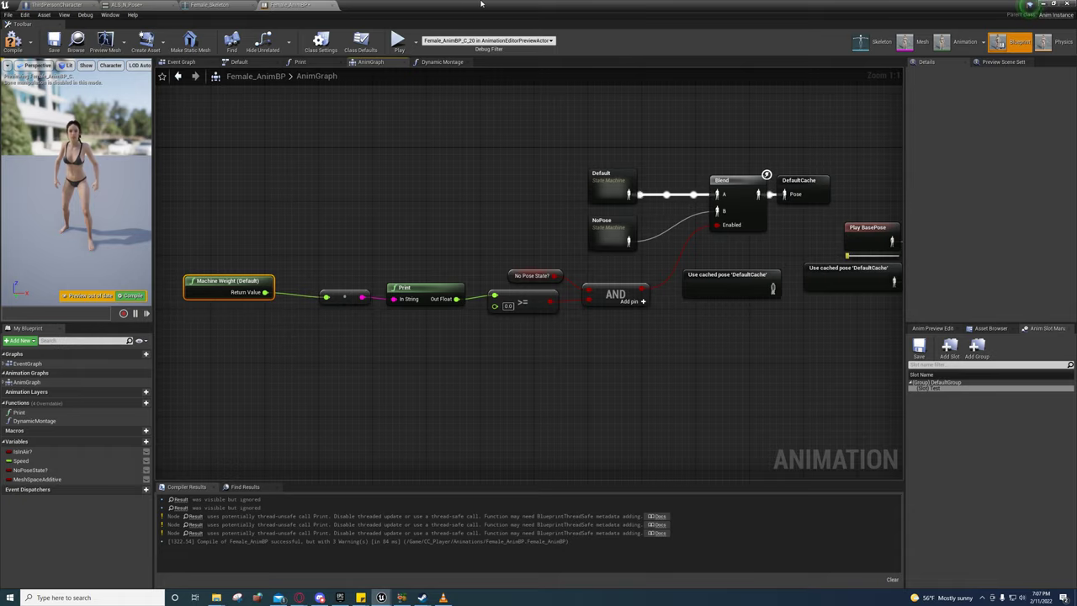
Step: Place the Female_AnimBP window below the level viewport with the Default and NoPose blend in sight
left_click_drag(484, 5, 500, 244)
right_click_drag(523, 315, 392, 364)
left_click_drag(451, 255, 426, 365)
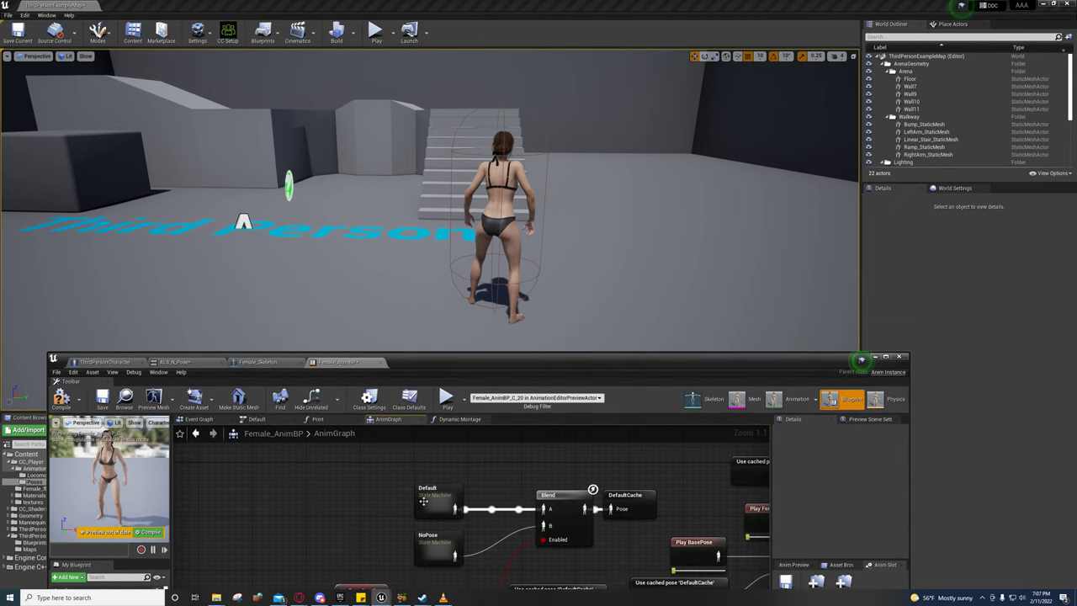
Step: Play the third-person level and set the debug object to Female_AnimBP_C_0 in ThirdPersonCharacter (spawned)
left_click(376, 32)
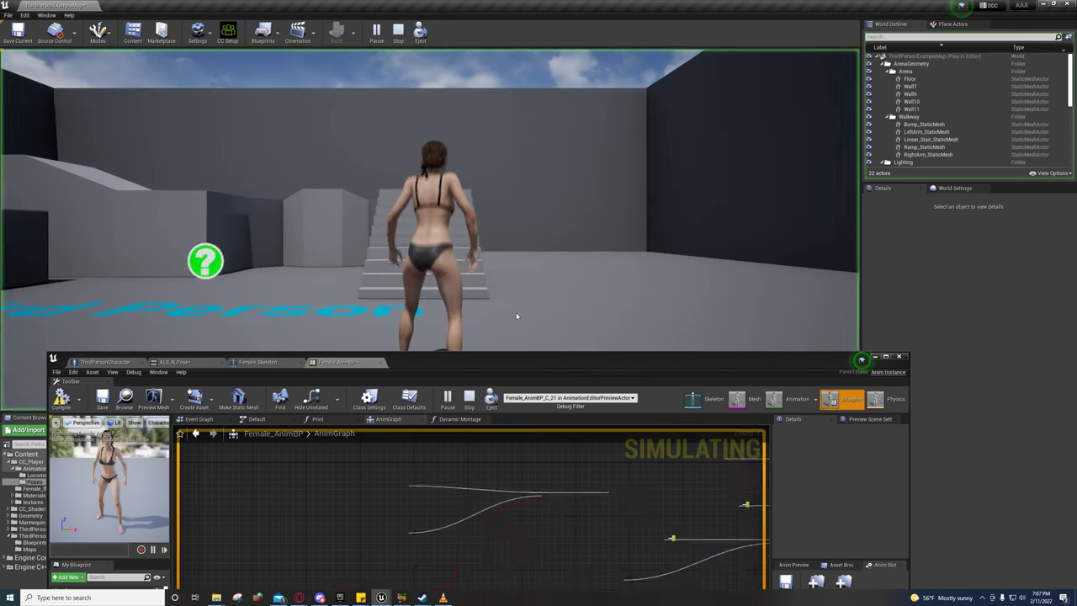
left_click(559, 397)
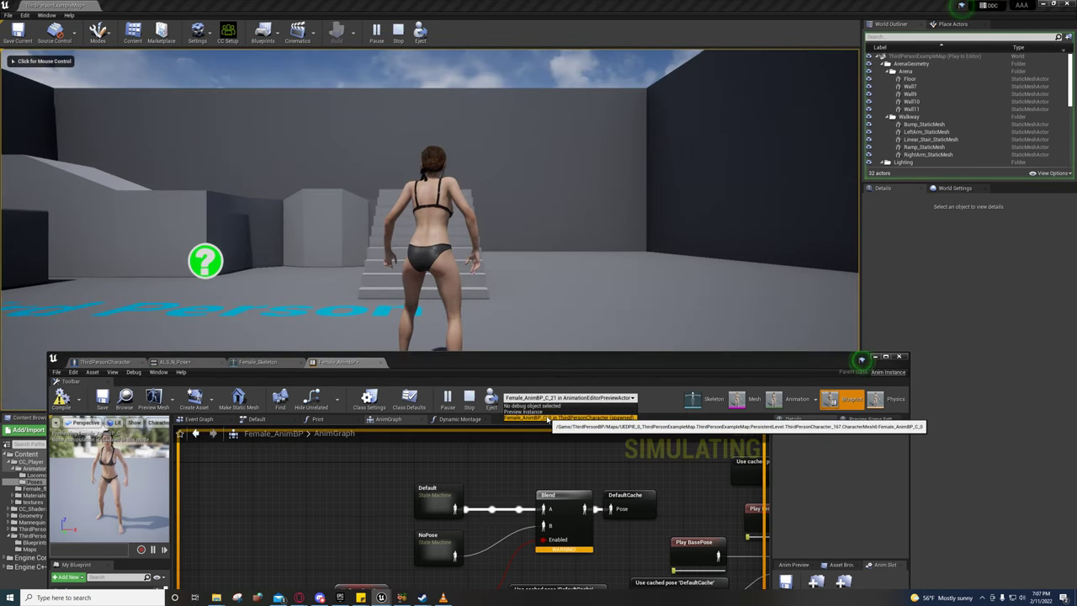
left_click(547, 417)
Step: Open the console during play and run the command slomo .2
left_click(505, 253)
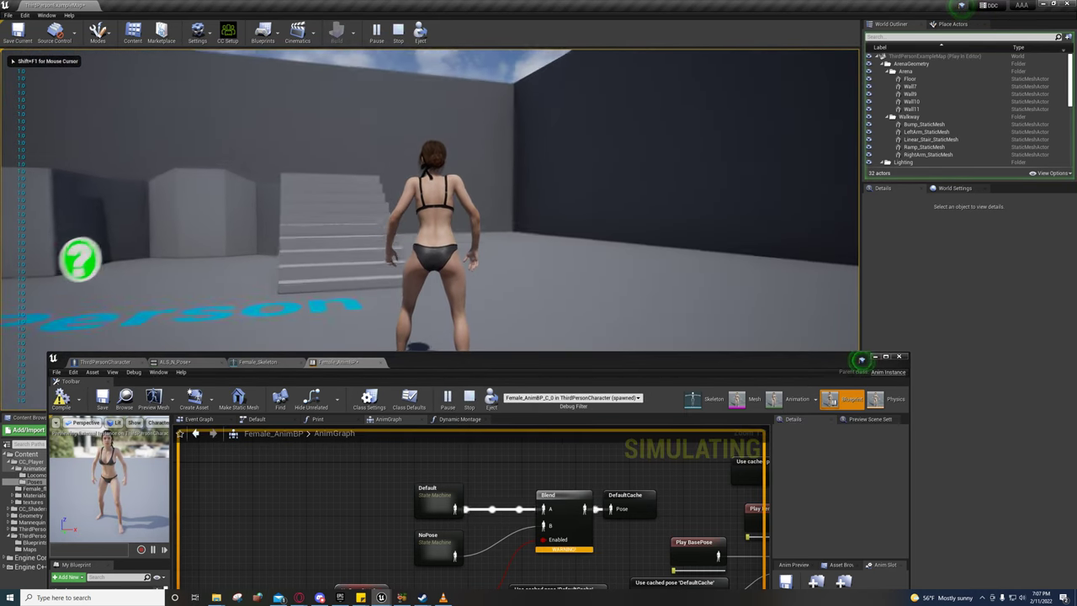
key("shift+F1")
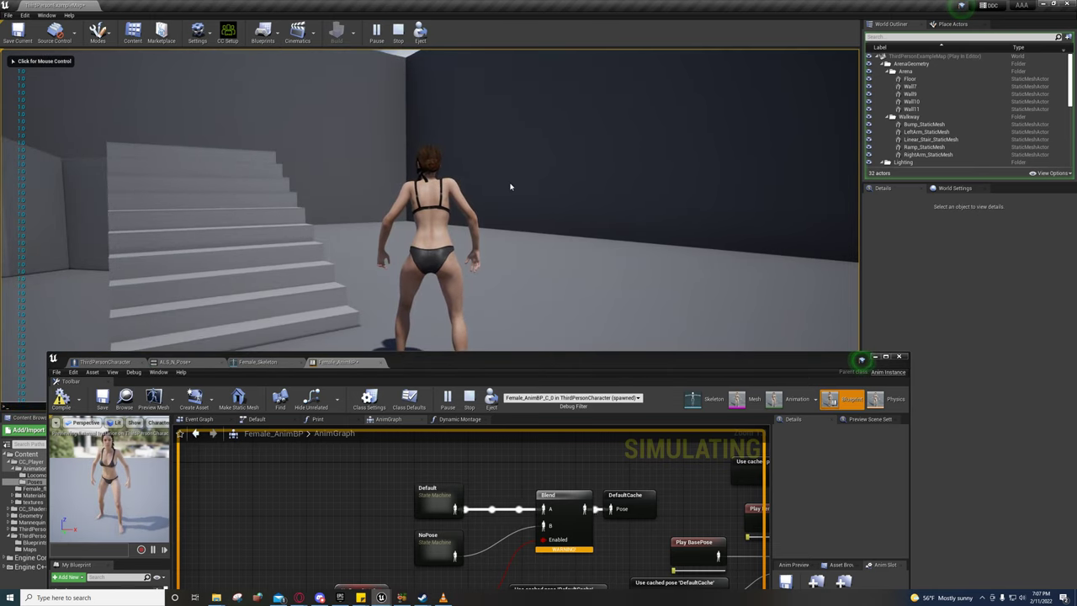
key("grave")
type("sl")
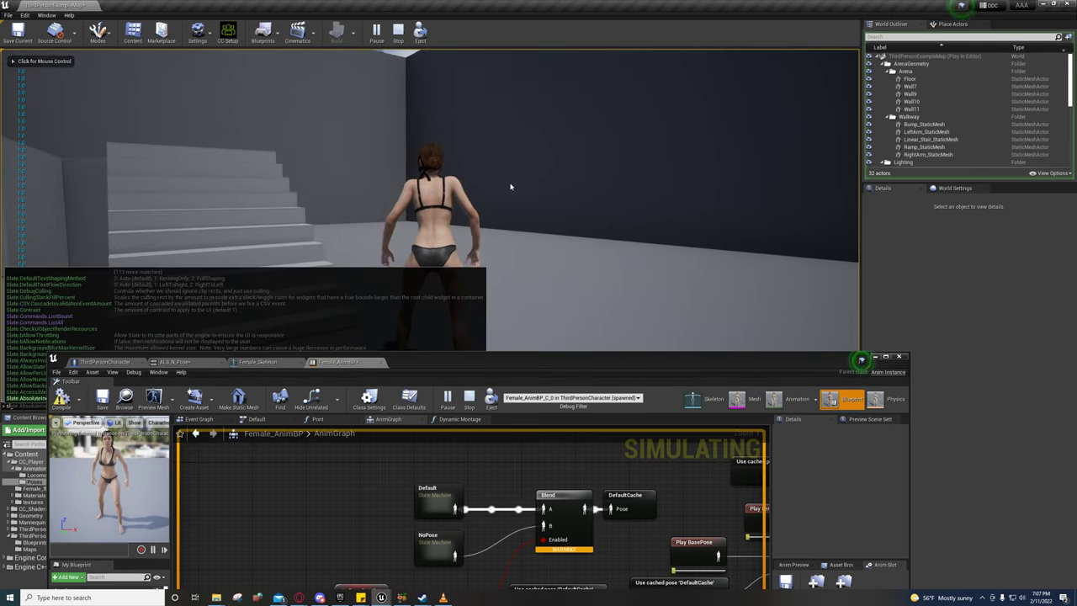
type("omo .2")
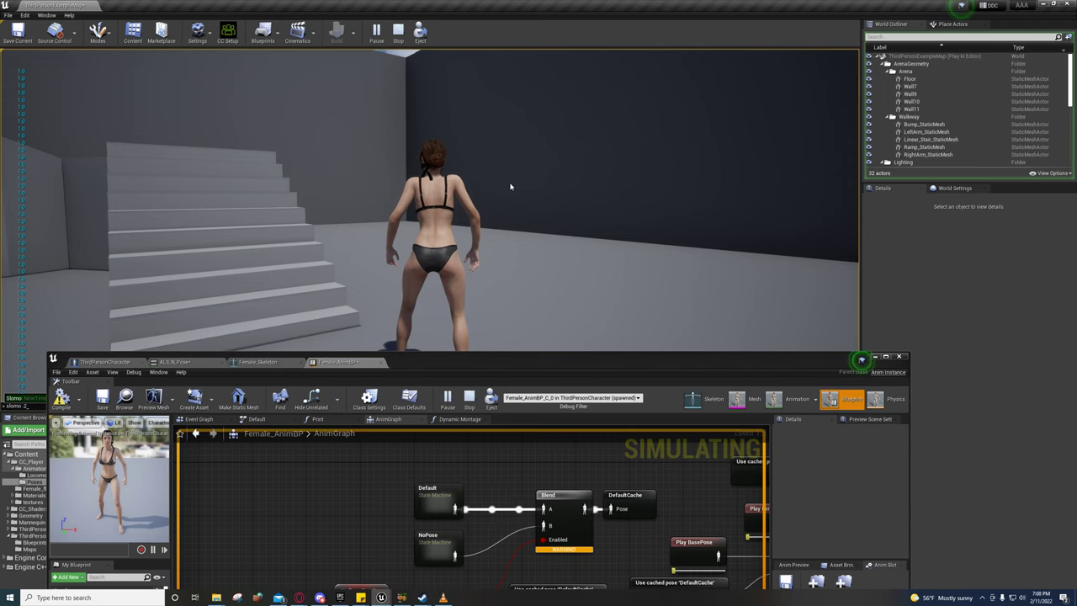
Step: Run the character and toggle the no-pose state on and back off to observe the printed Default machine weight, and stop playing
left_click(510, 186)
key("w")
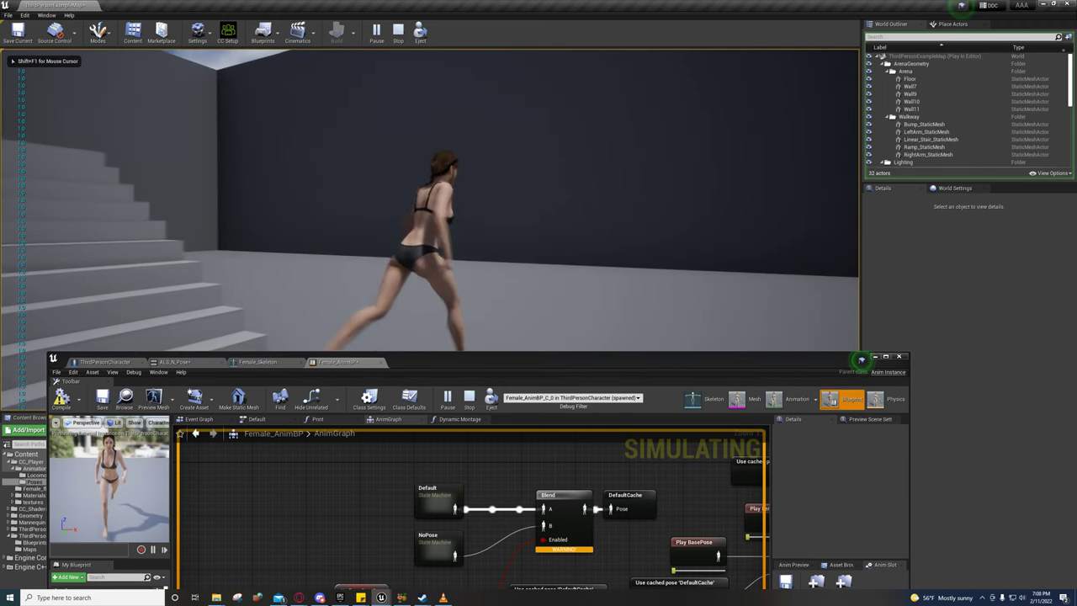
key("t")
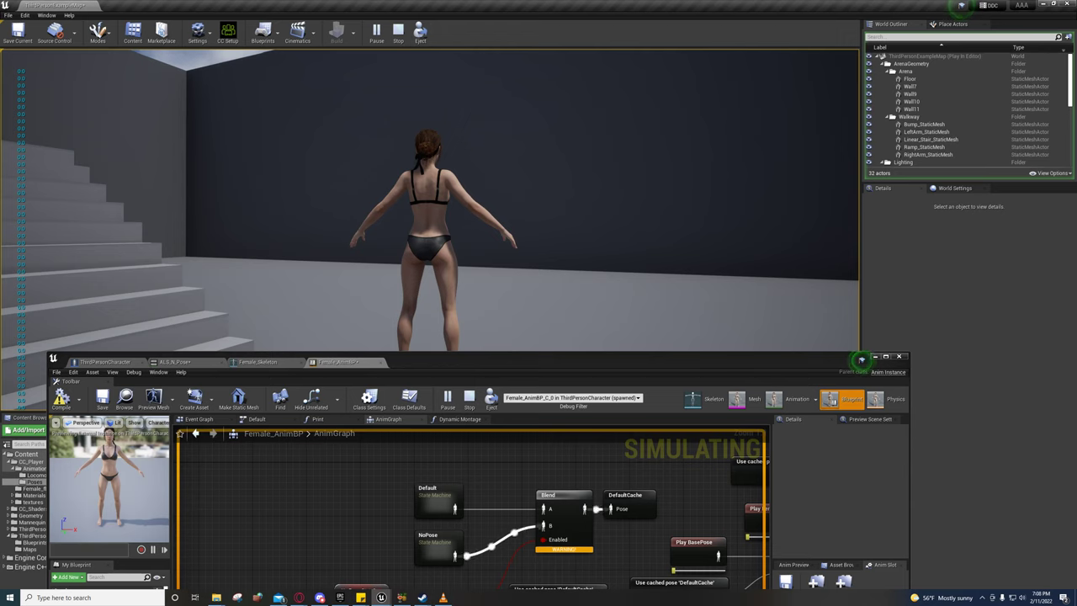
key("t")
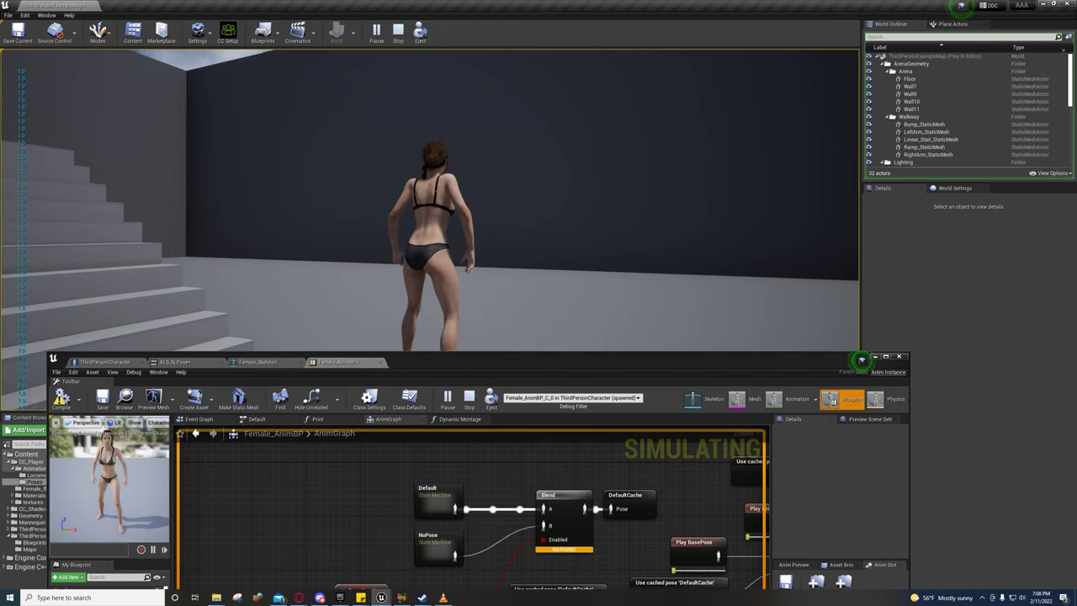
key("Escape")
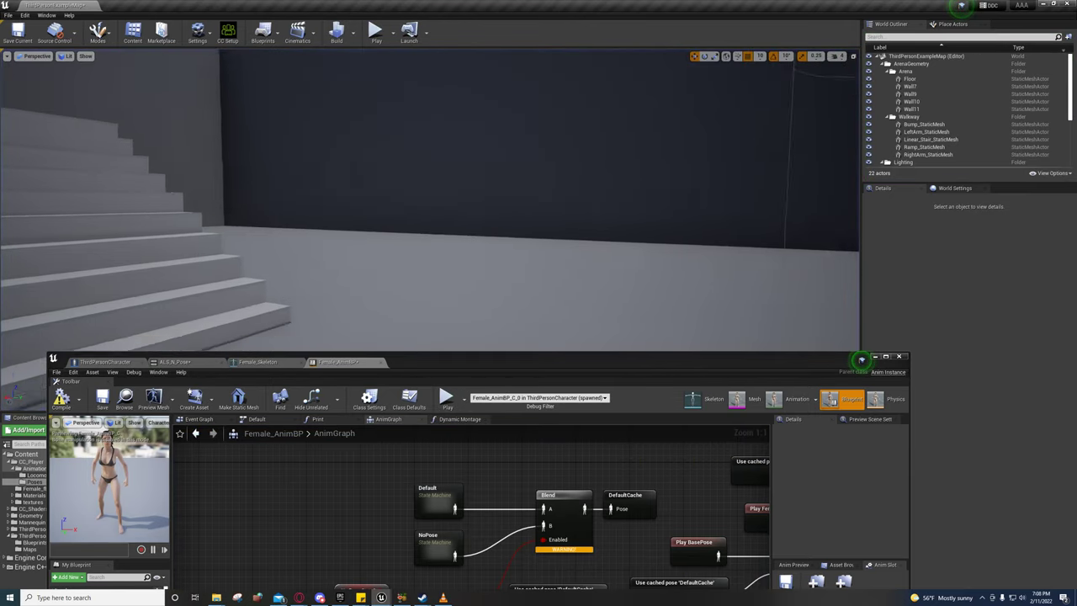
Step: Switch to the ALSV4 project and search ALS_AnimBP for Machine Weight
mouse_move(381, 597)
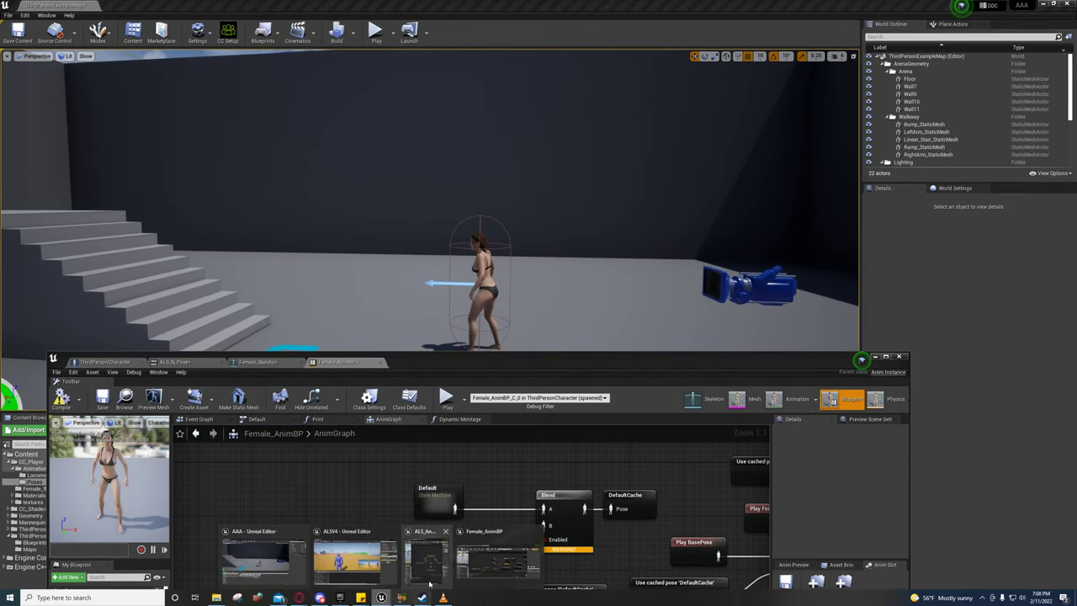
mouse_move(466, 566)
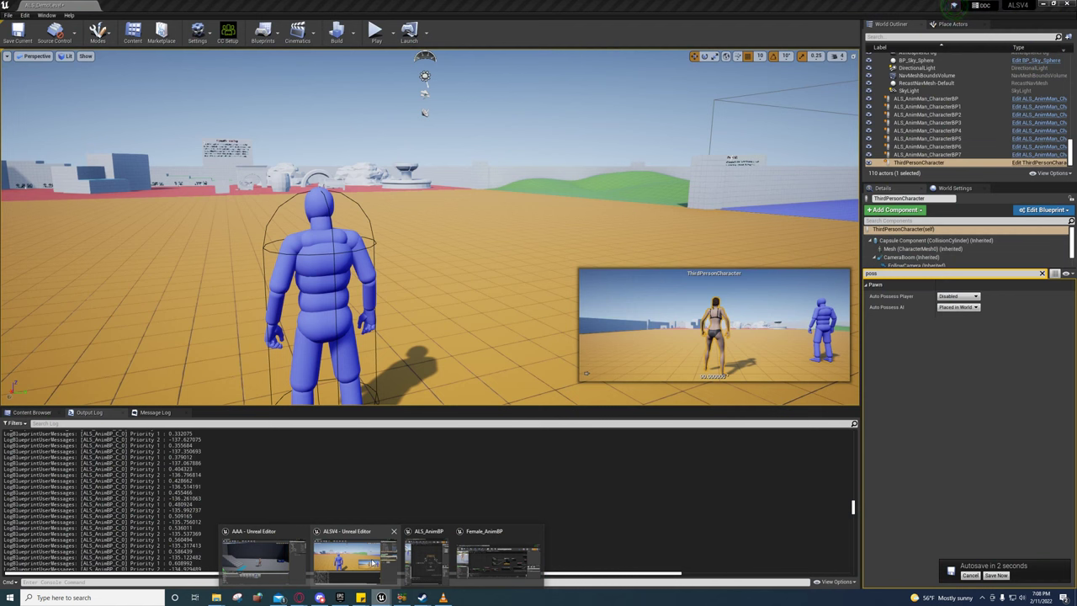
left_click(375, 557)
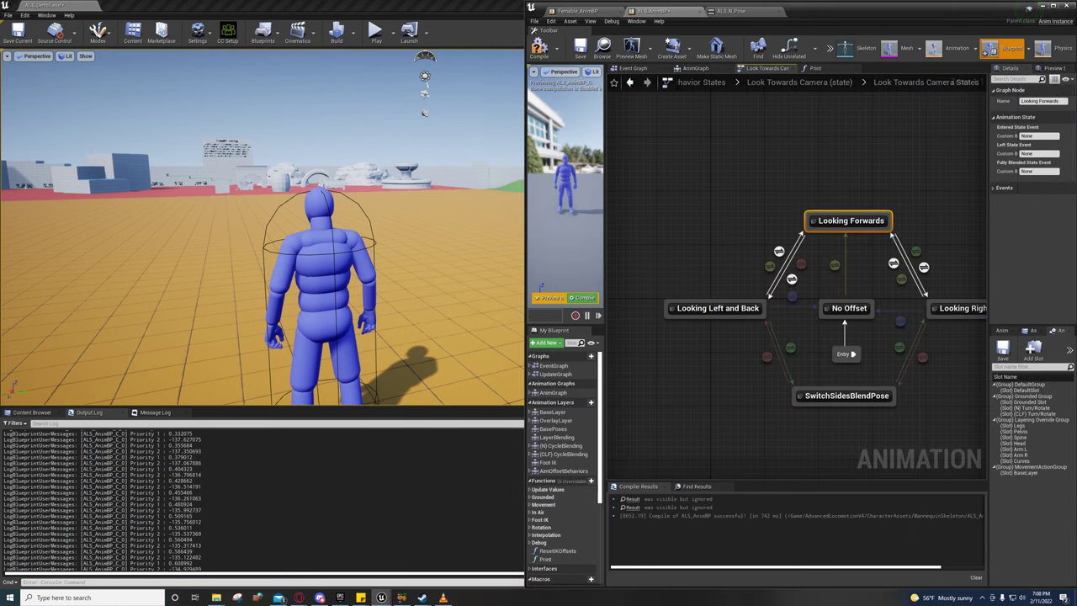
right_click_drag(745, 370, 685, 309)
left_click(694, 486)
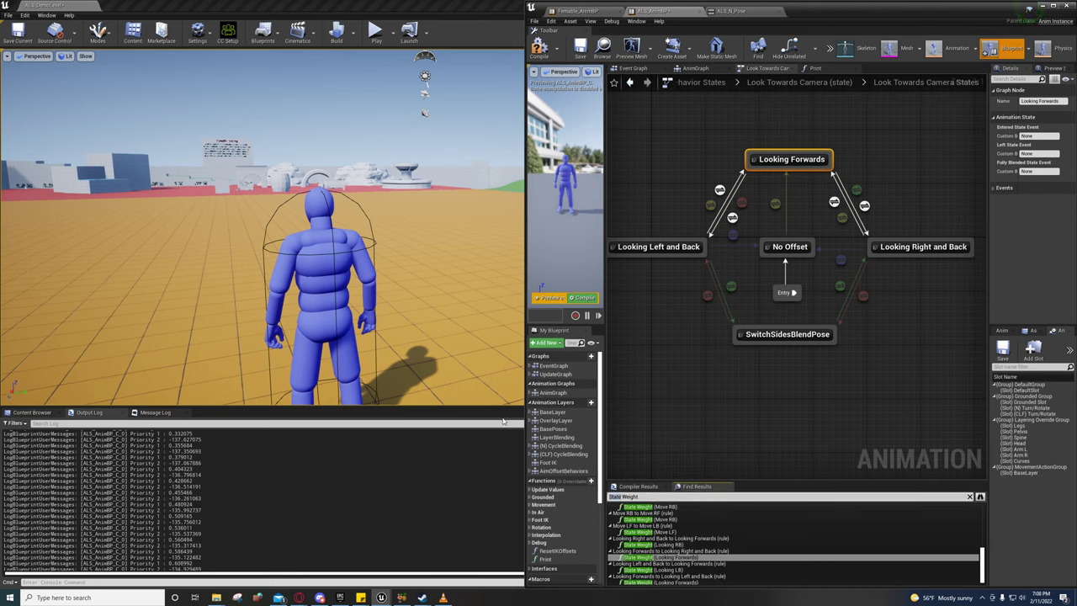
key("Return")
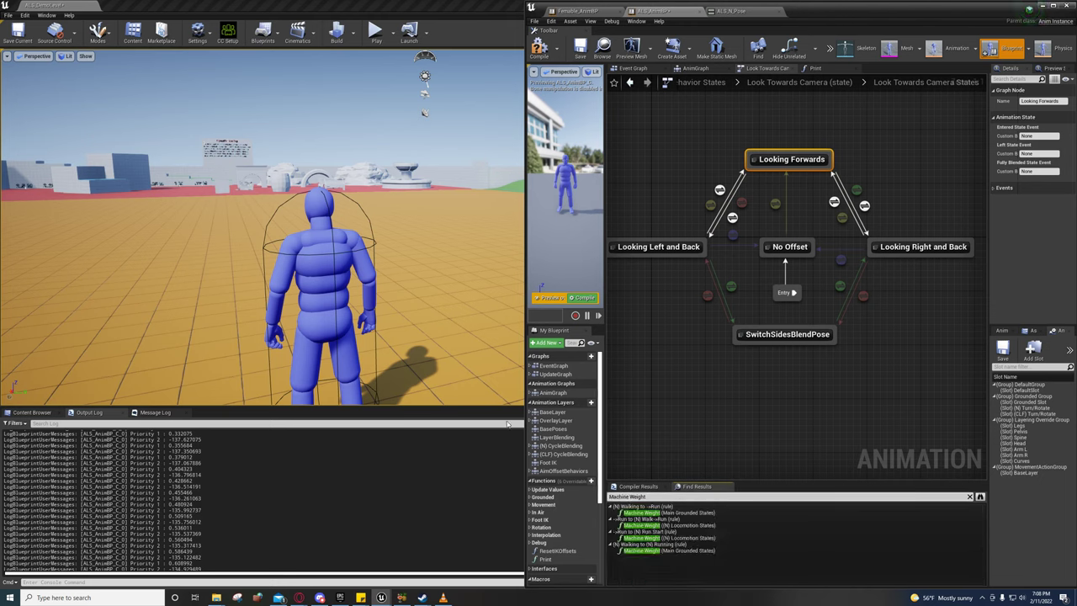
Step: Open the Machine Weight (Main Grounded States) result in the (N) Walking to ->Run rule and examine how it feeds the transition
left_click(662, 511)
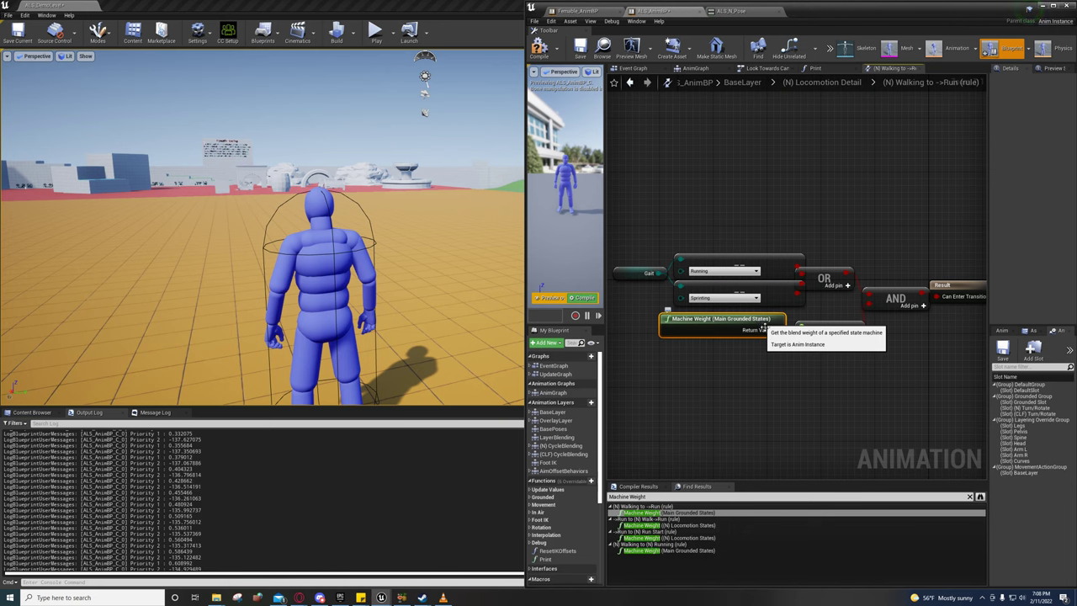
right_click_drag(815, 383, 747, 390)
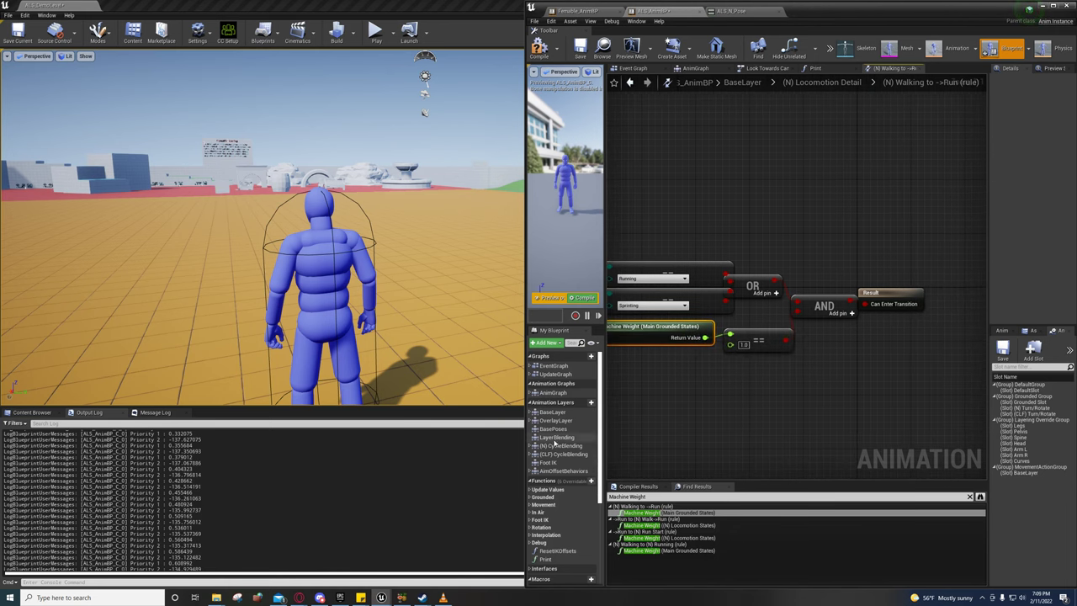
right_click_drag(637, 387, 673, 367)
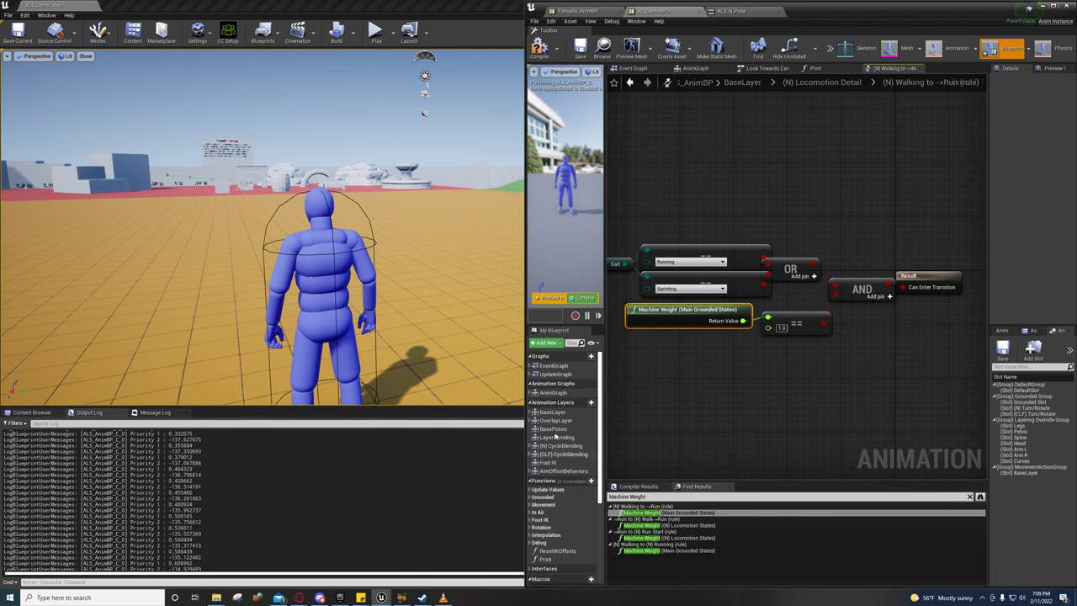